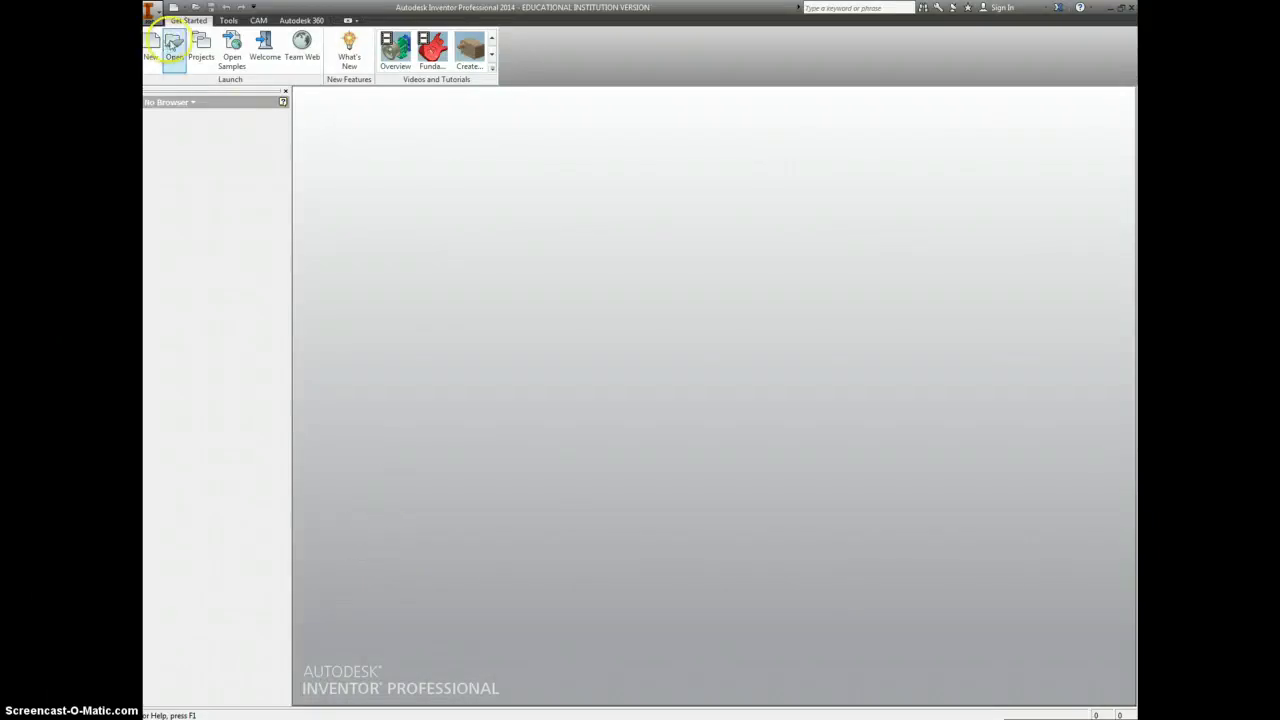
# Open Top Holder.ipt from the Shared Part folder under PLTW, IED, Intro. to Engineering, accepting its location outside the active project.
pyautogui.click(172, 45)
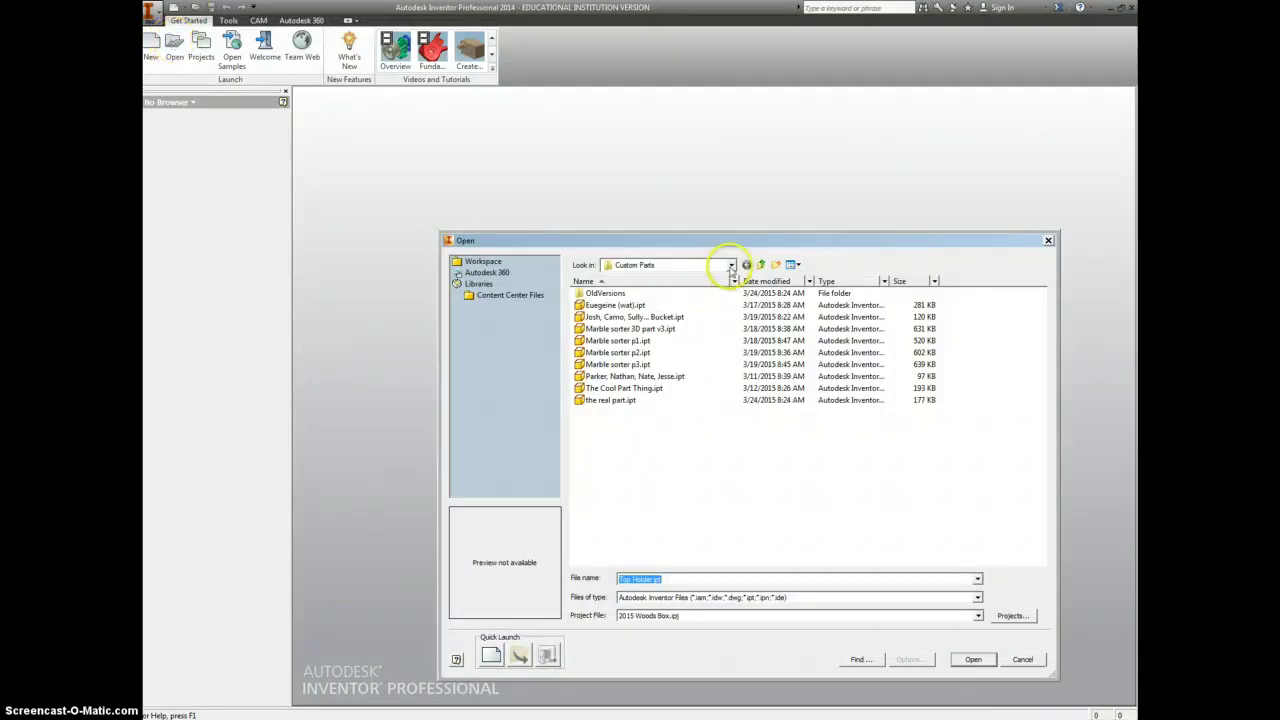
pyautogui.click(731, 265)
pyautogui.scroll(4, 680, 290)
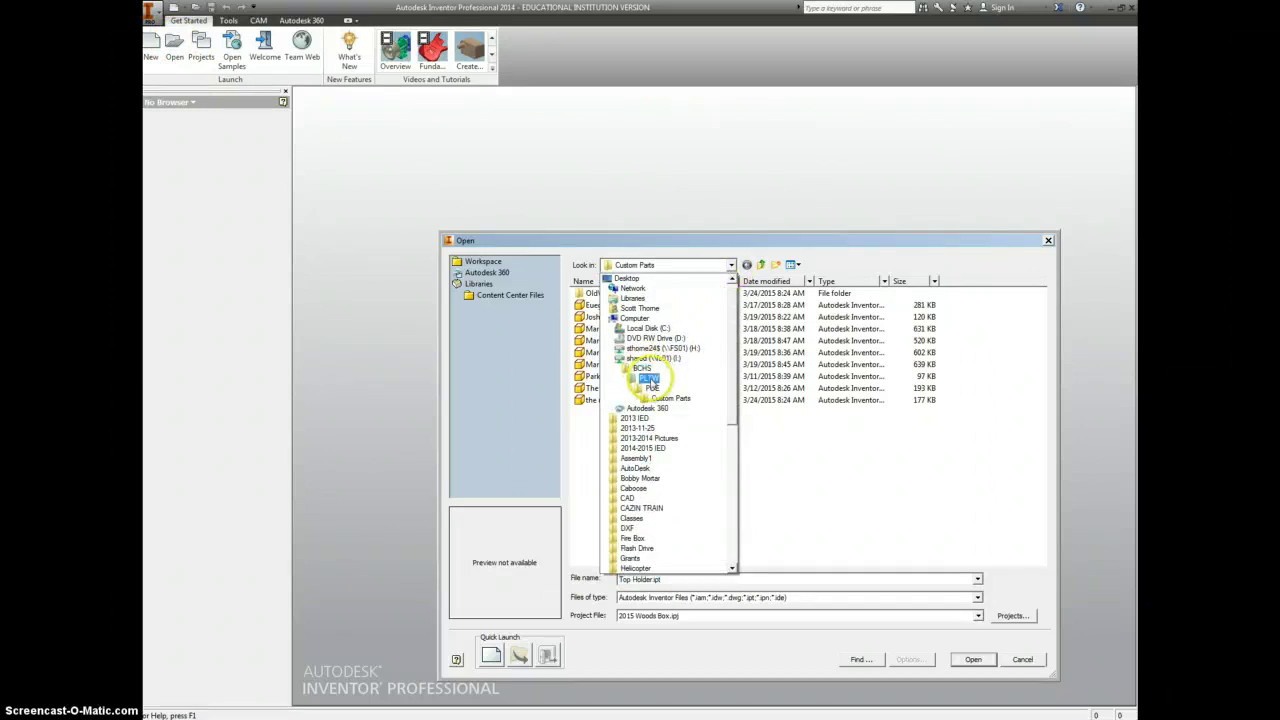
pyautogui.click(648, 378)
pyautogui.doubleClick(589, 340)
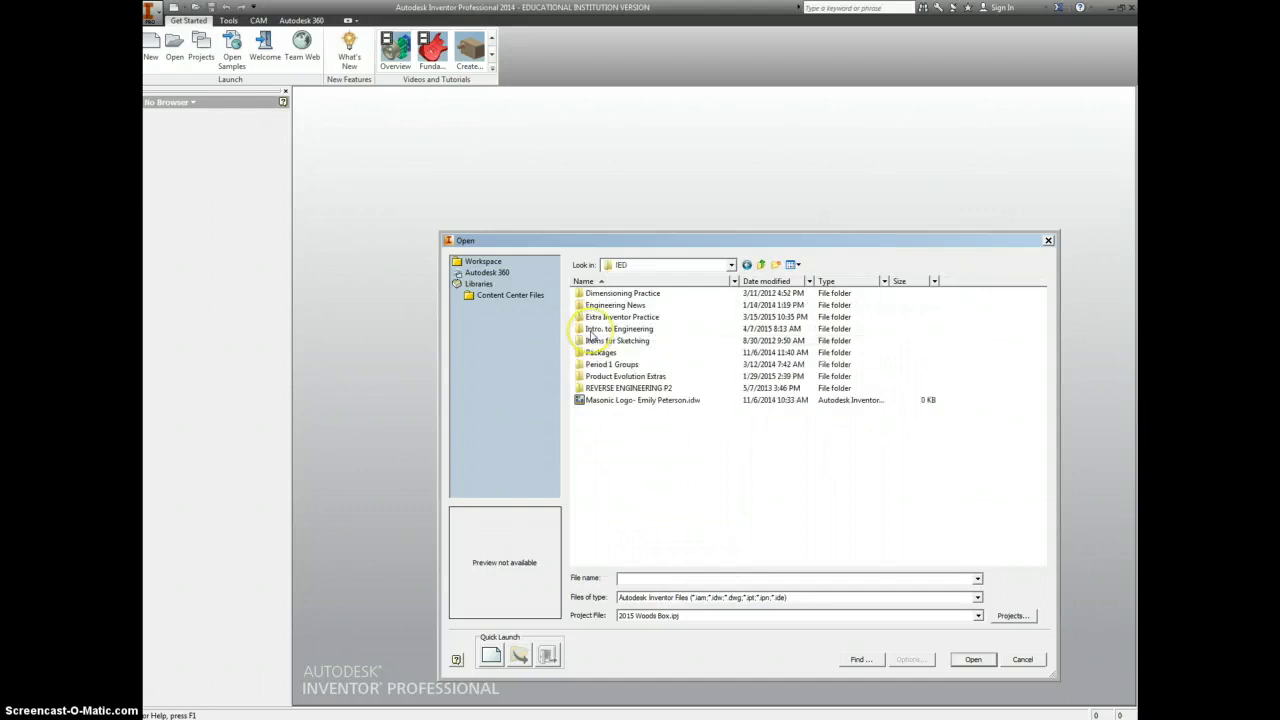
pyautogui.click(632, 330)
pyautogui.doubleClick(624, 333)
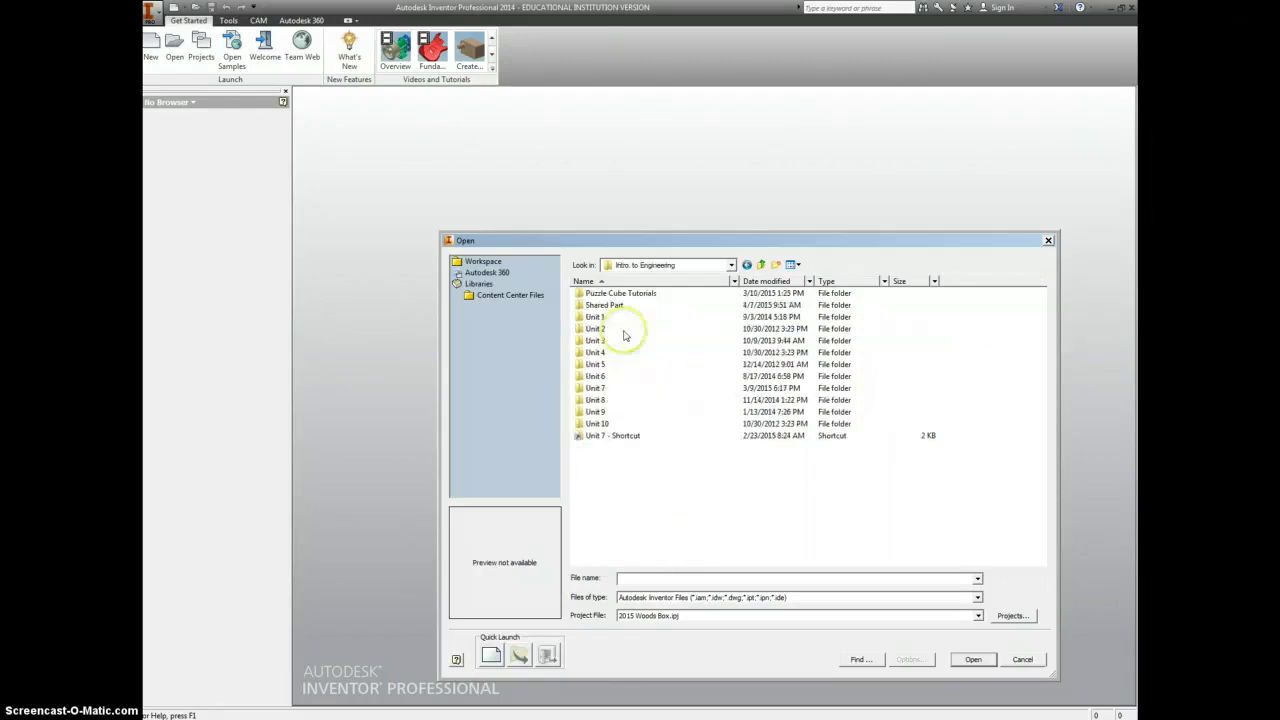
pyautogui.doubleClick(604, 305)
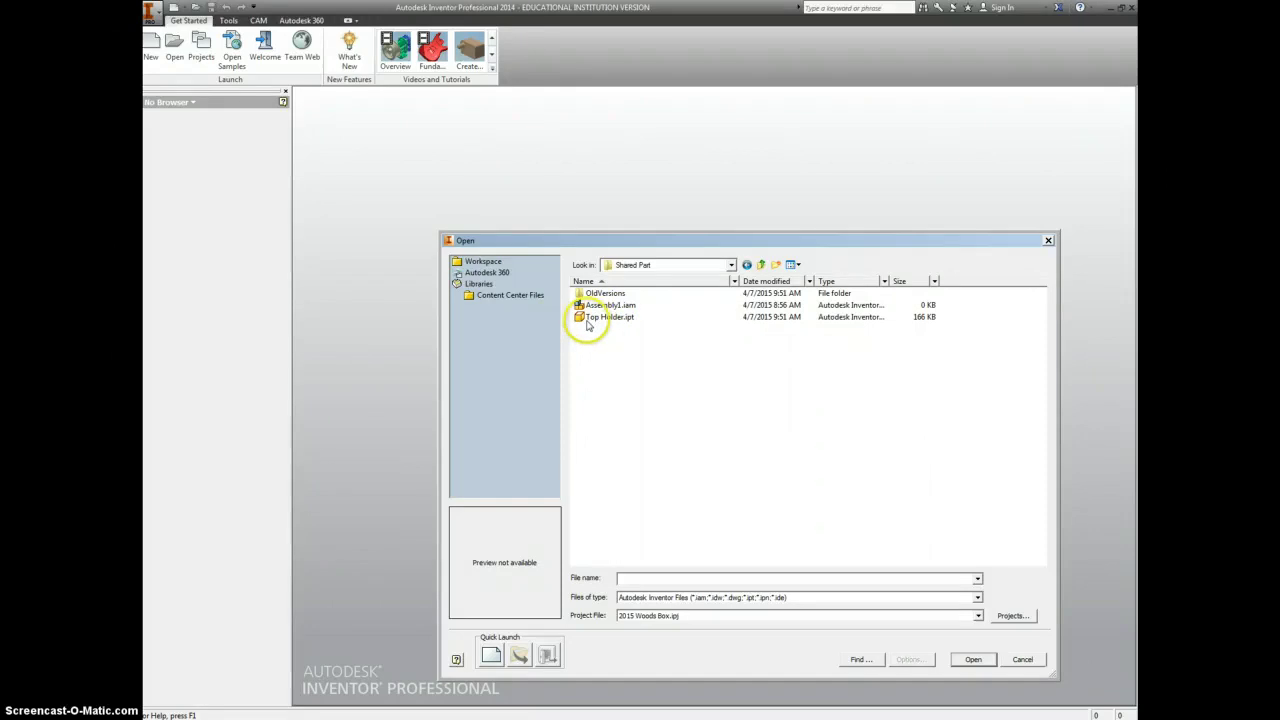
pyautogui.click(592, 318)
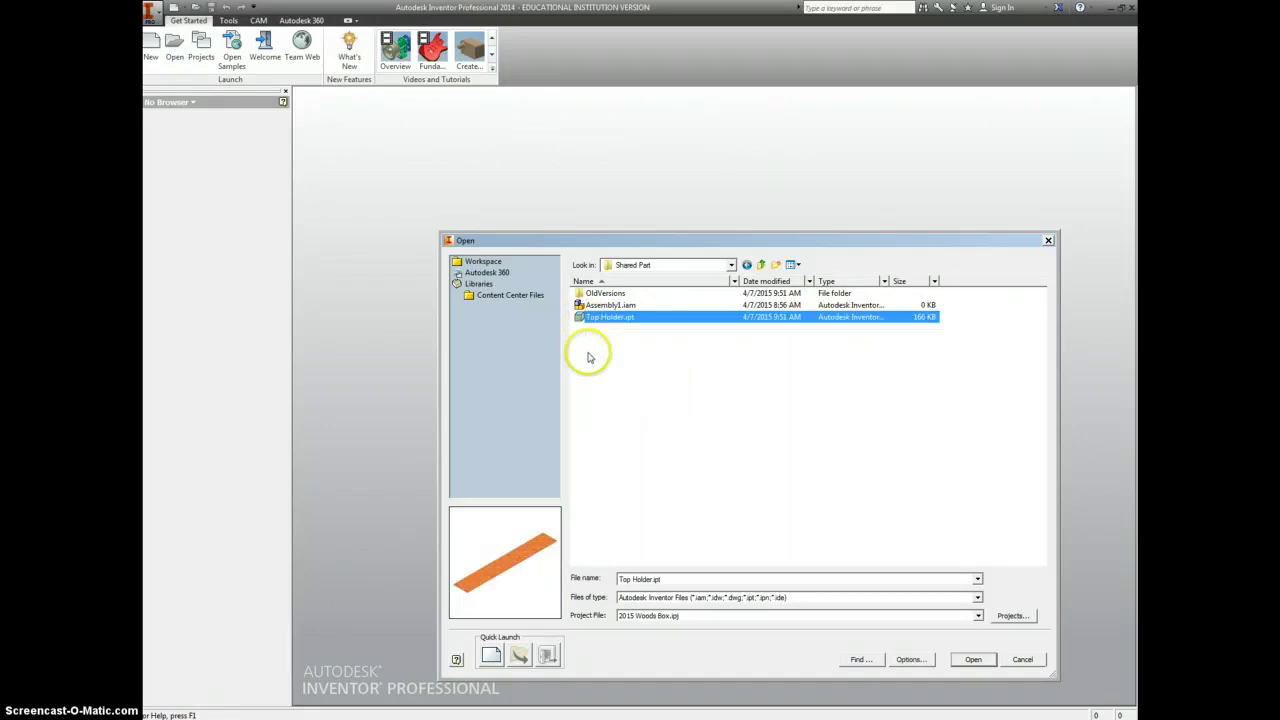
pyautogui.click(972, 659)
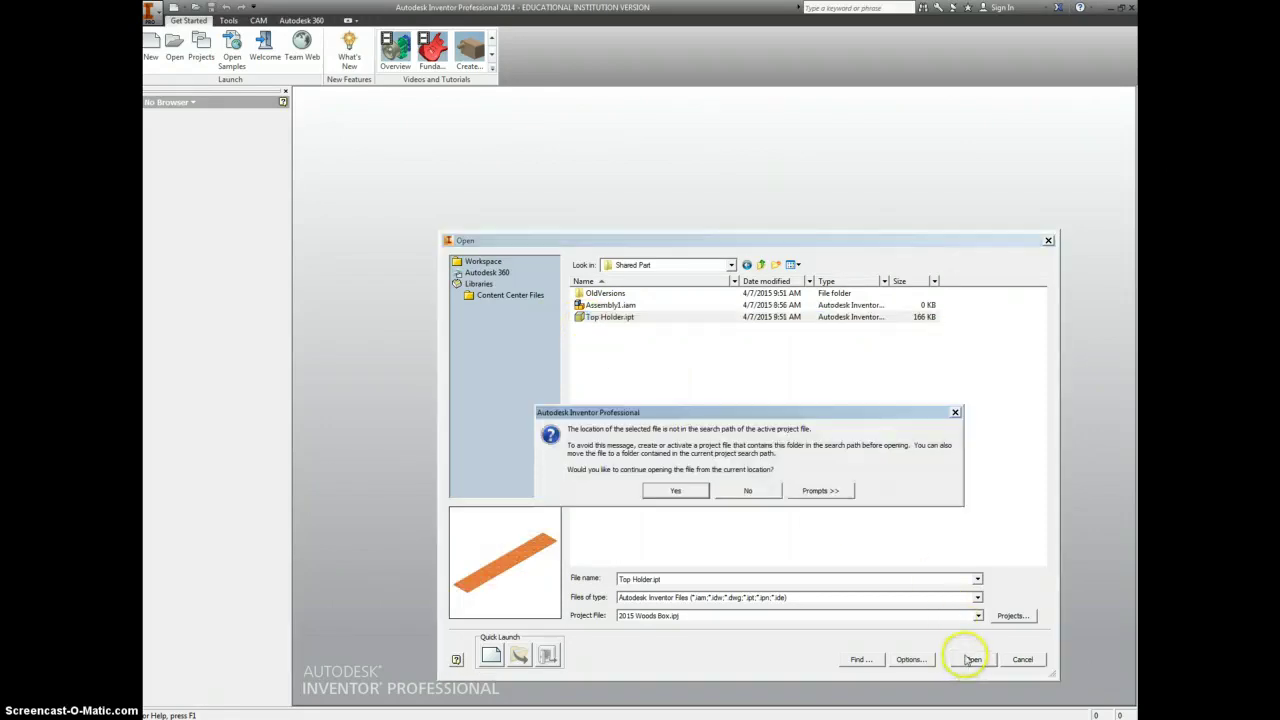
pyautogui.click(699, 494)
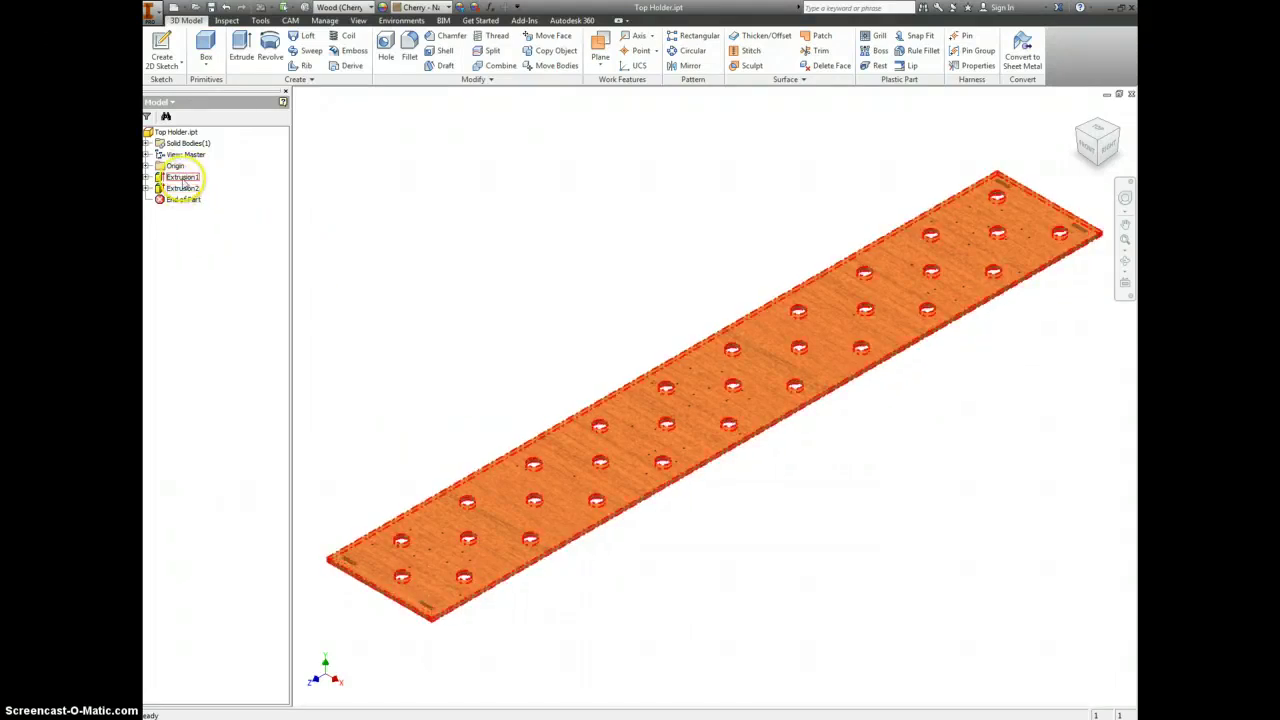
# Highlight the Extrusion2 slots on the Top Holder board, clear the selection, and create a new assembly.
pyautogui.click(182, 189)
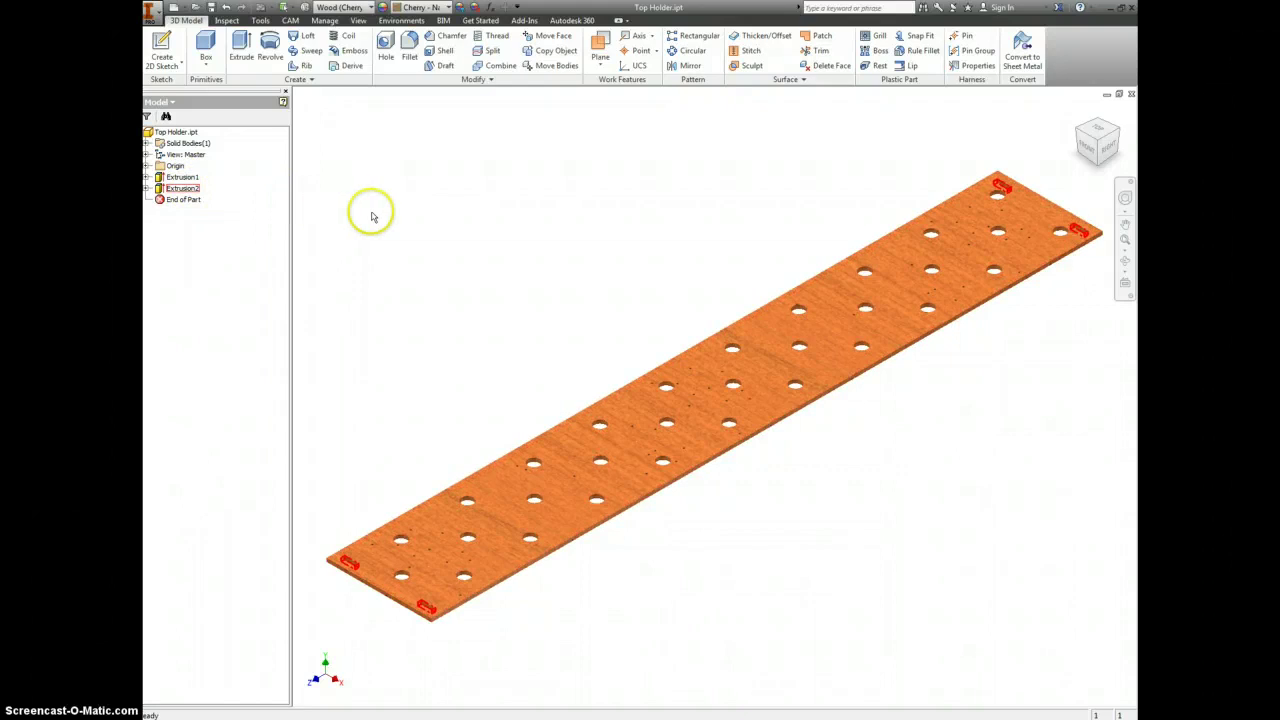
pyautogui.click(388, 238)
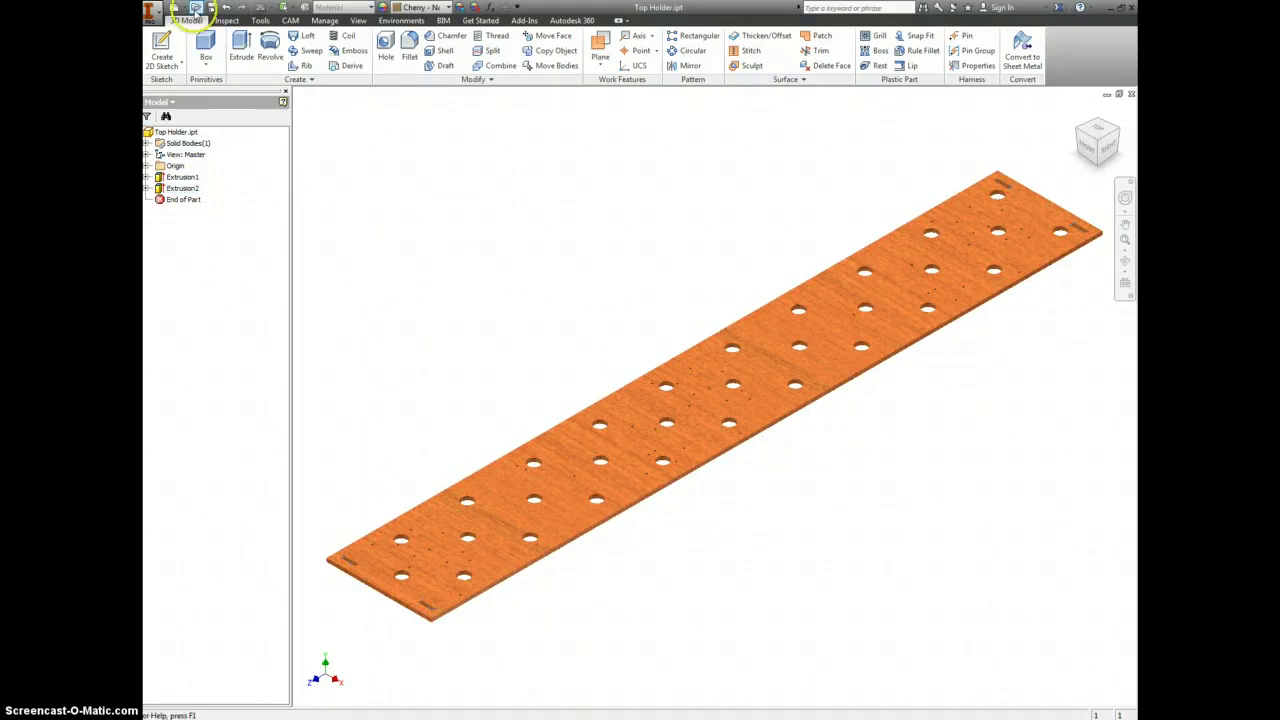
pyautogui.click(184, 10)
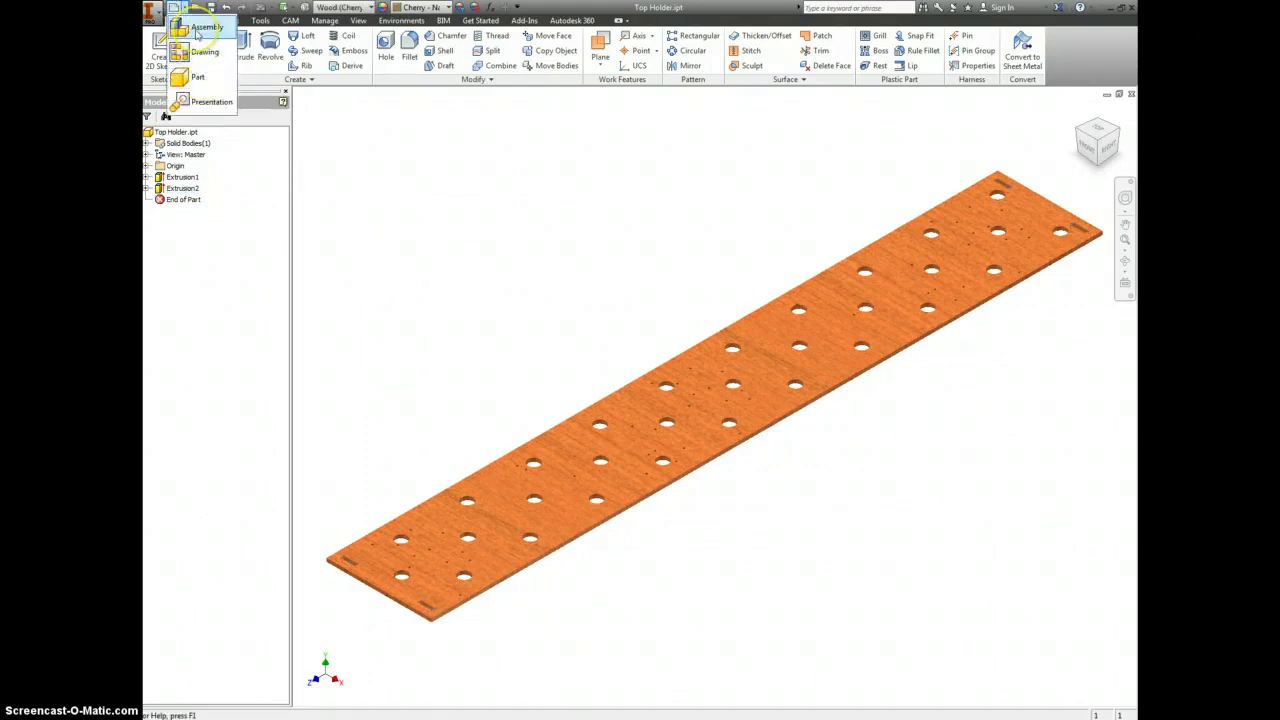
pyautogui.click(200, 28)
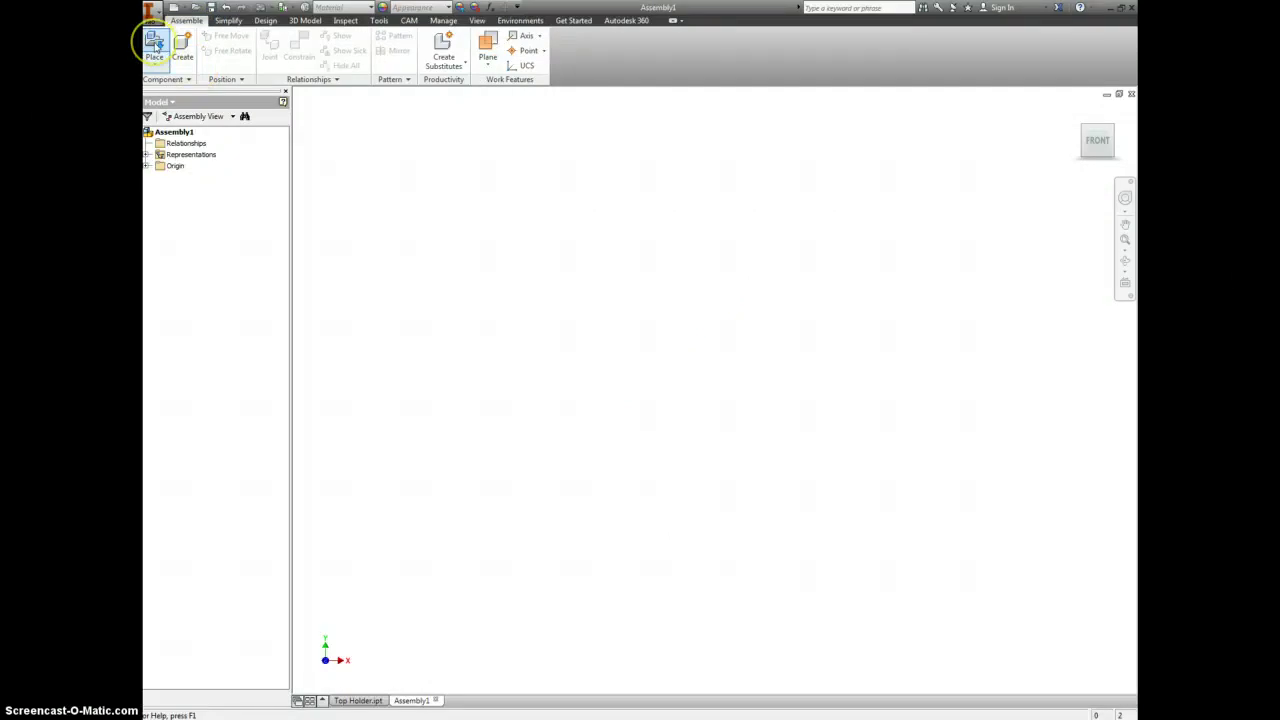
# Start placing a component and browse the shared drive to BCHS, PLTW, IED, Intro. to Engineering, Shared Part.
pyautogui.click(154, 44)
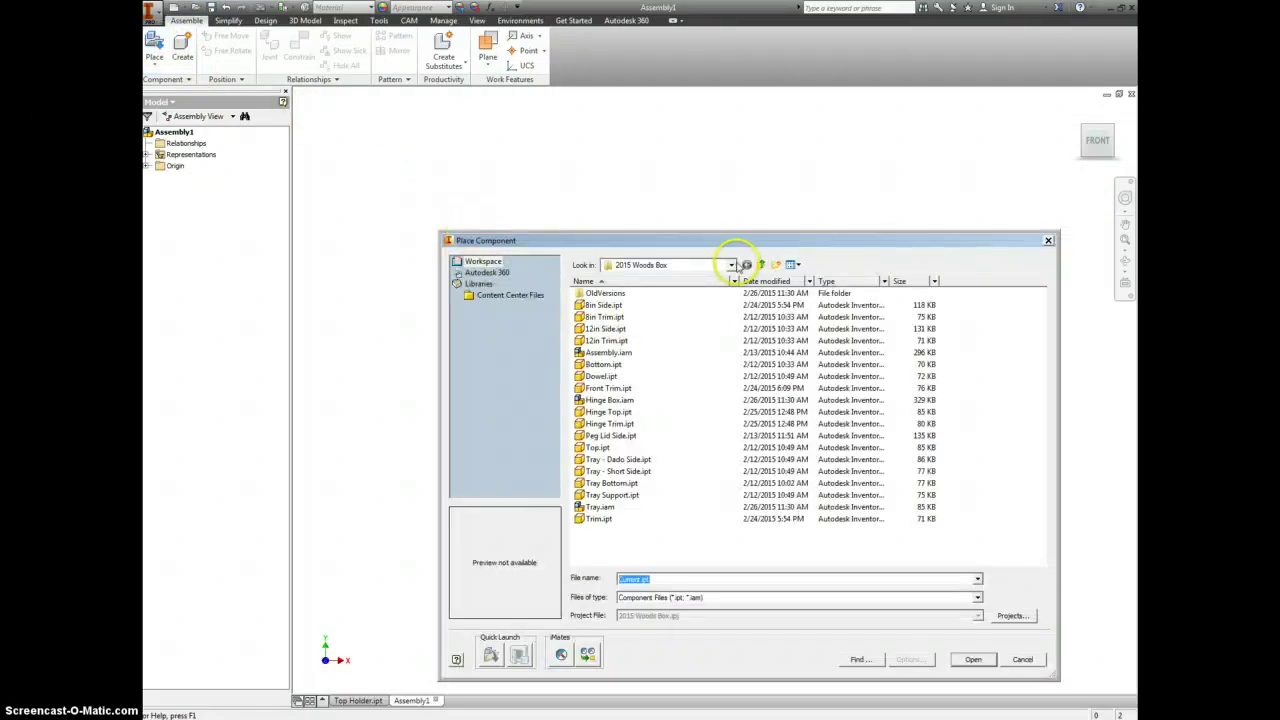
pyautogui.click(731, 266)
pyautogui.click(664, 348)
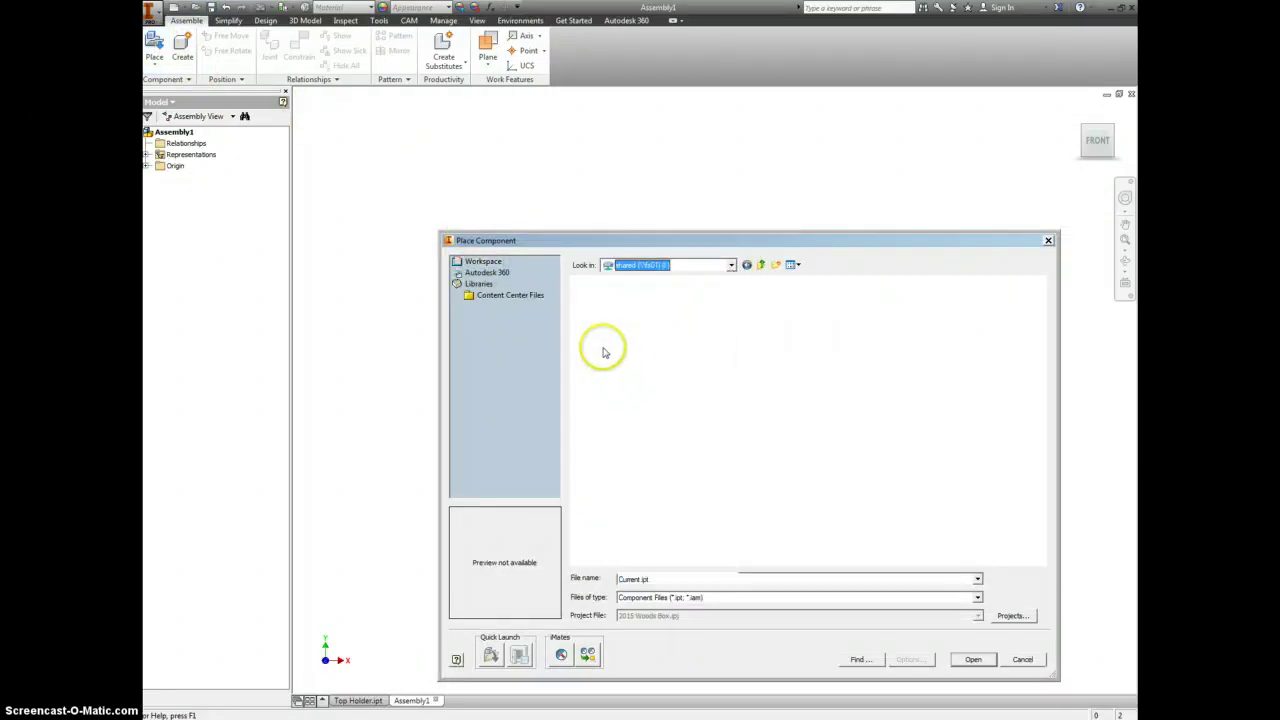
pyautogui.doubleClick(596, 317)
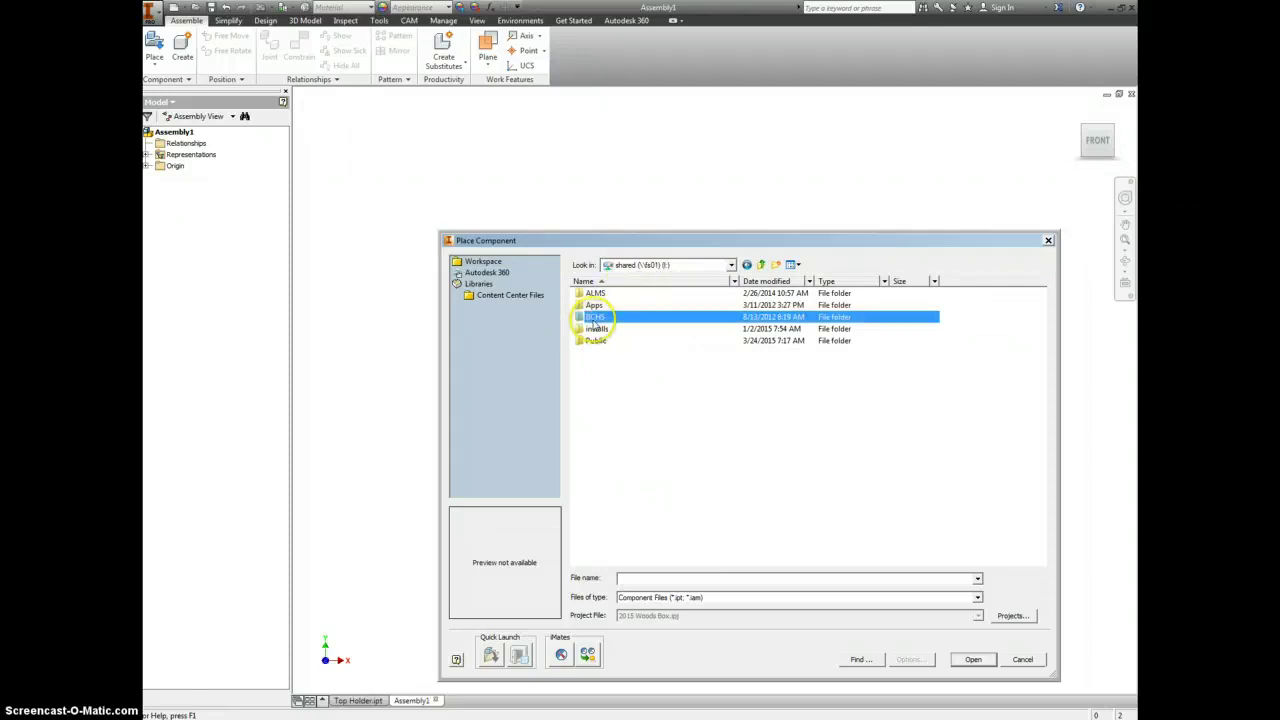
pyautogui.doubleClick(598, 376)
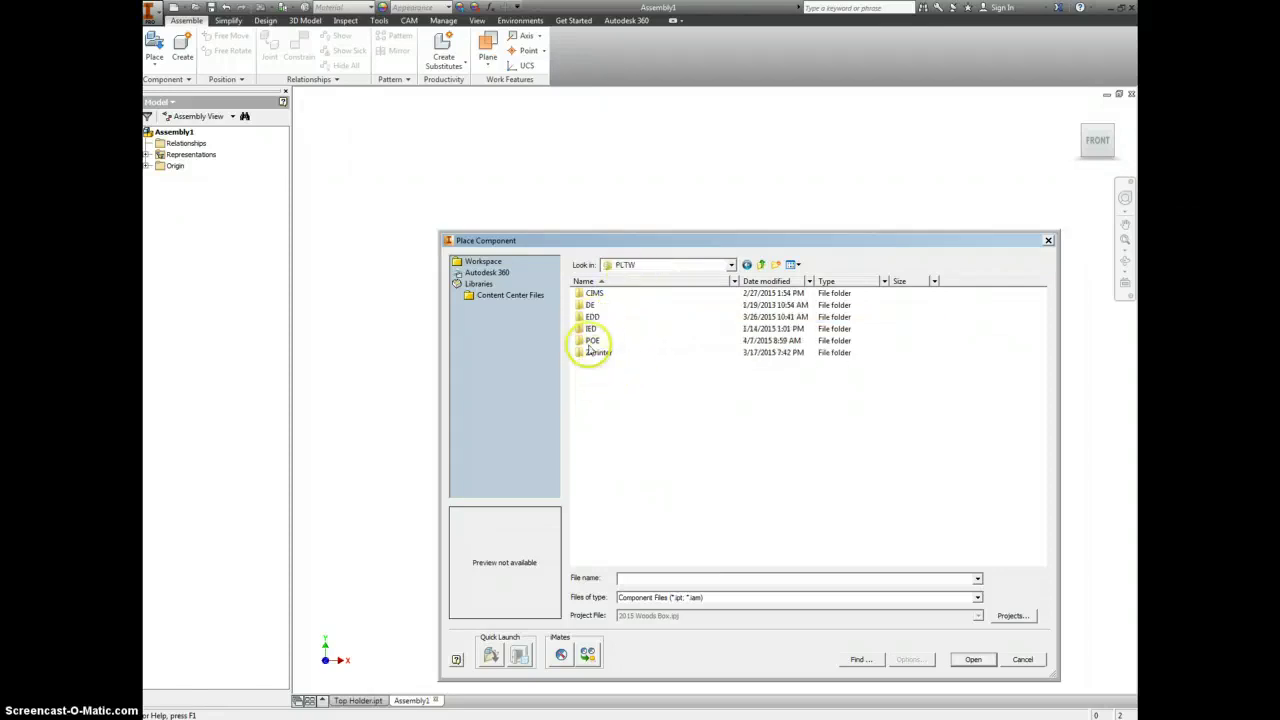
pyautogui.doubleClick(591, 329)
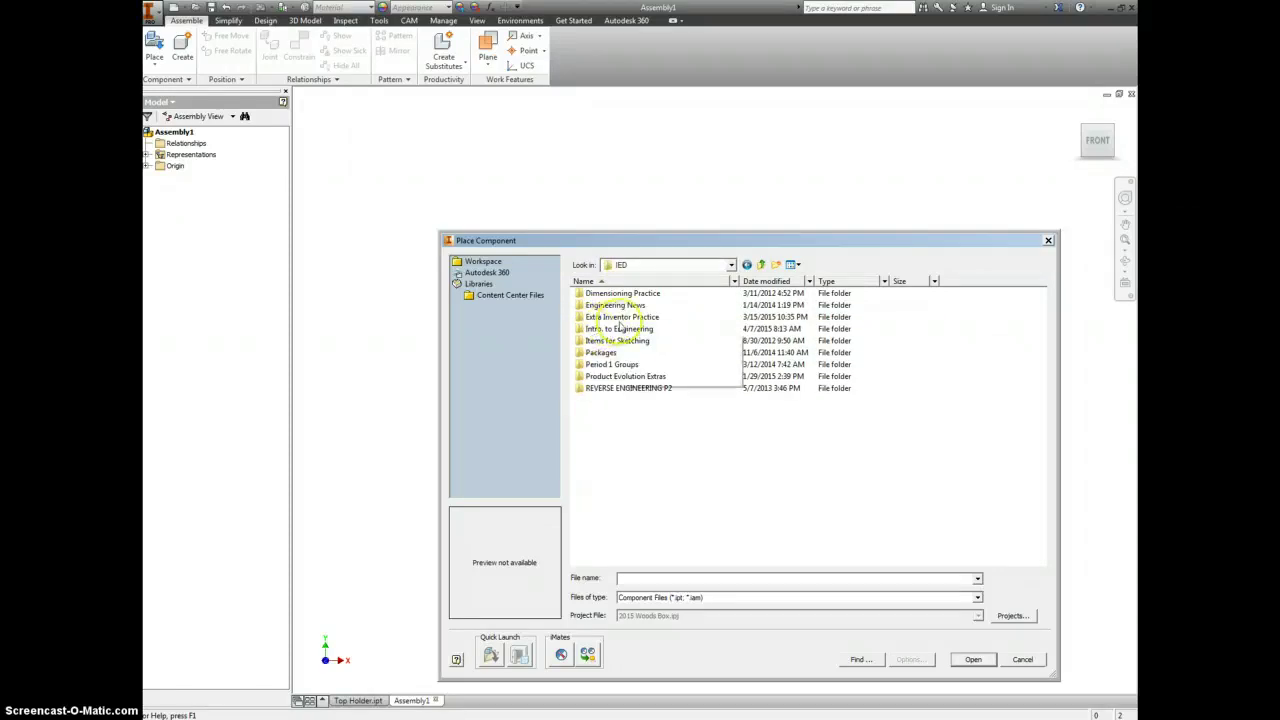
pyautogui.doubleClick(627, 330)
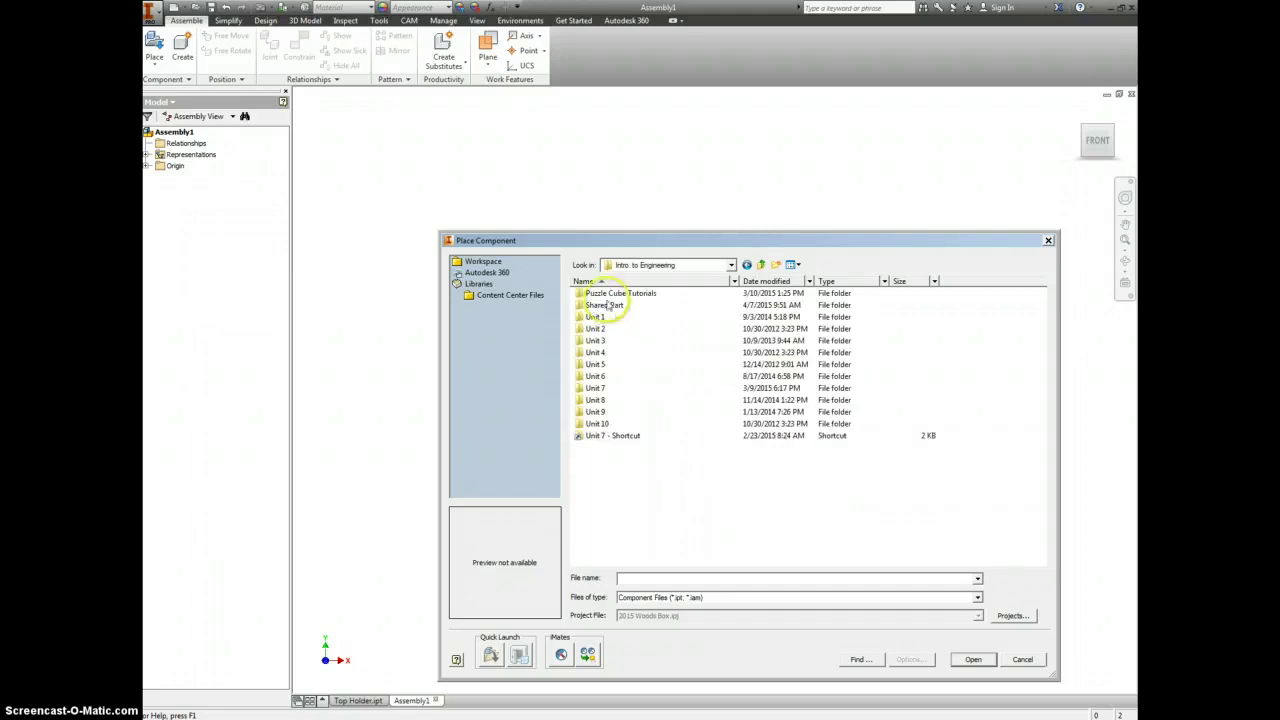
pyautogui.doubleClick(607, 305)
# Place one instance of Top Holder.ipt in the unsaved assembly.
pyautogui.click(612, 317)
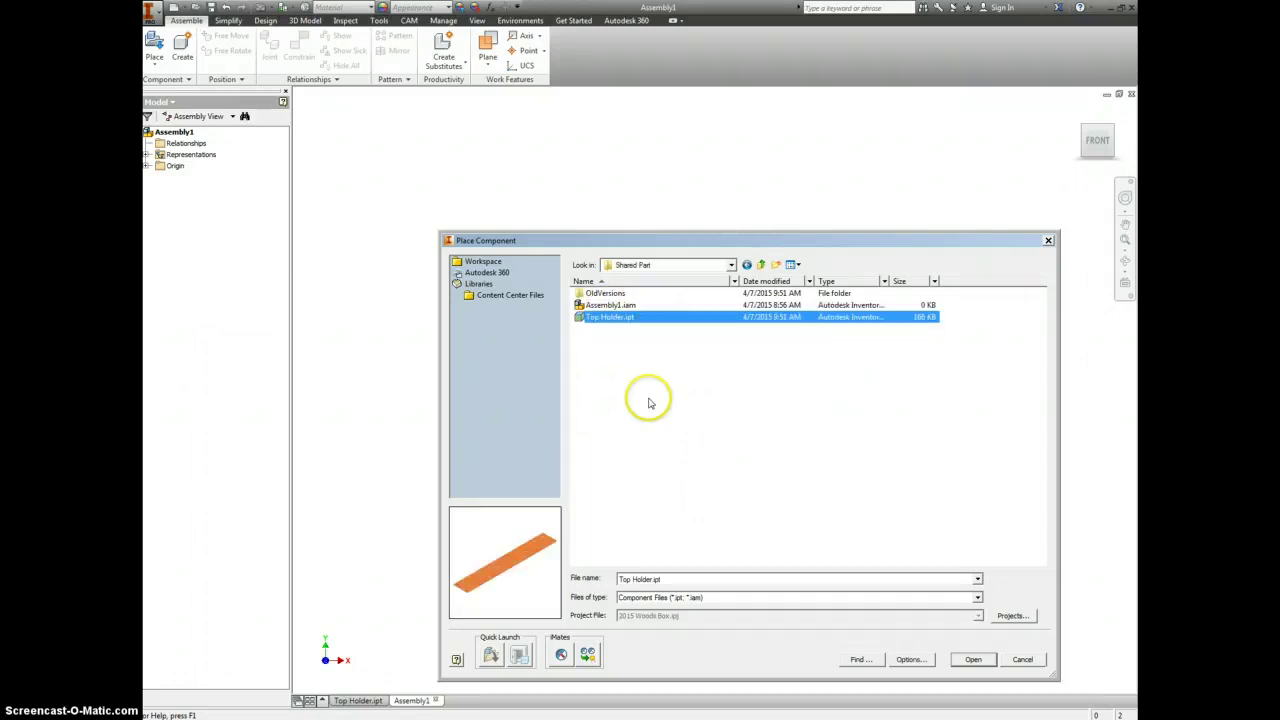
pyautogui.click(972, 659)
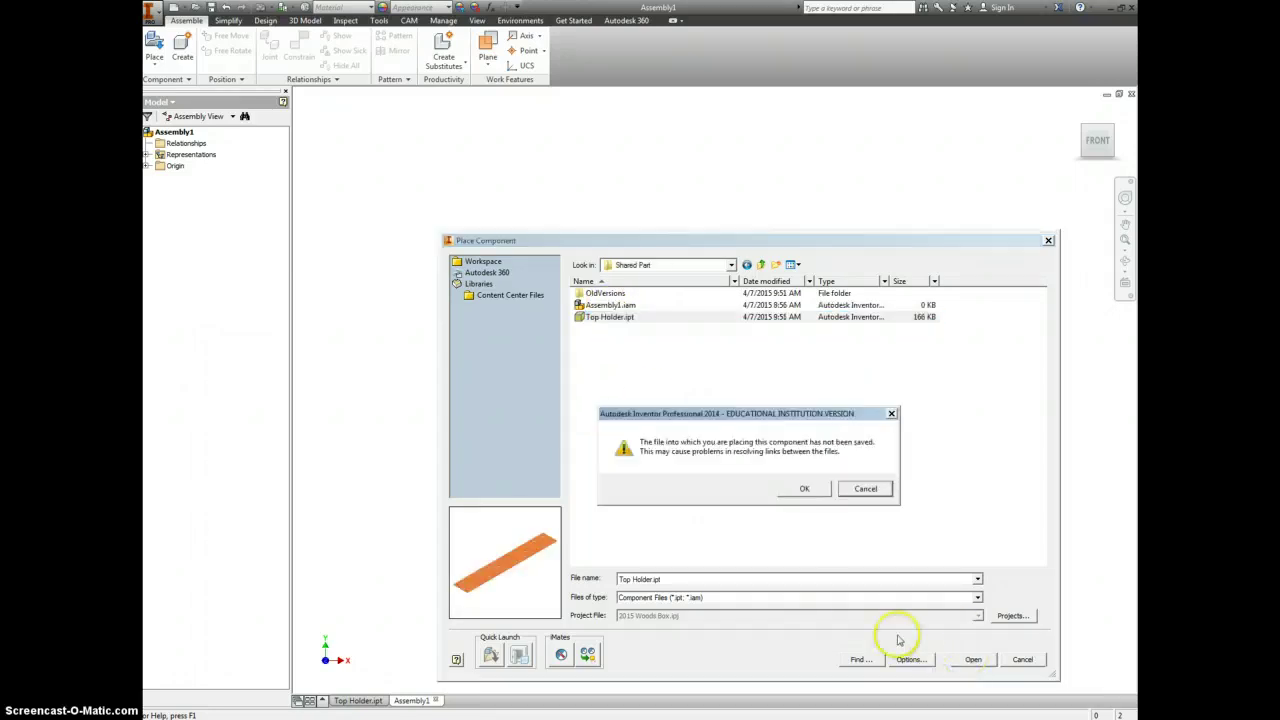
pyautogui.click(788, 490)
pyautogui.click(702, 493)
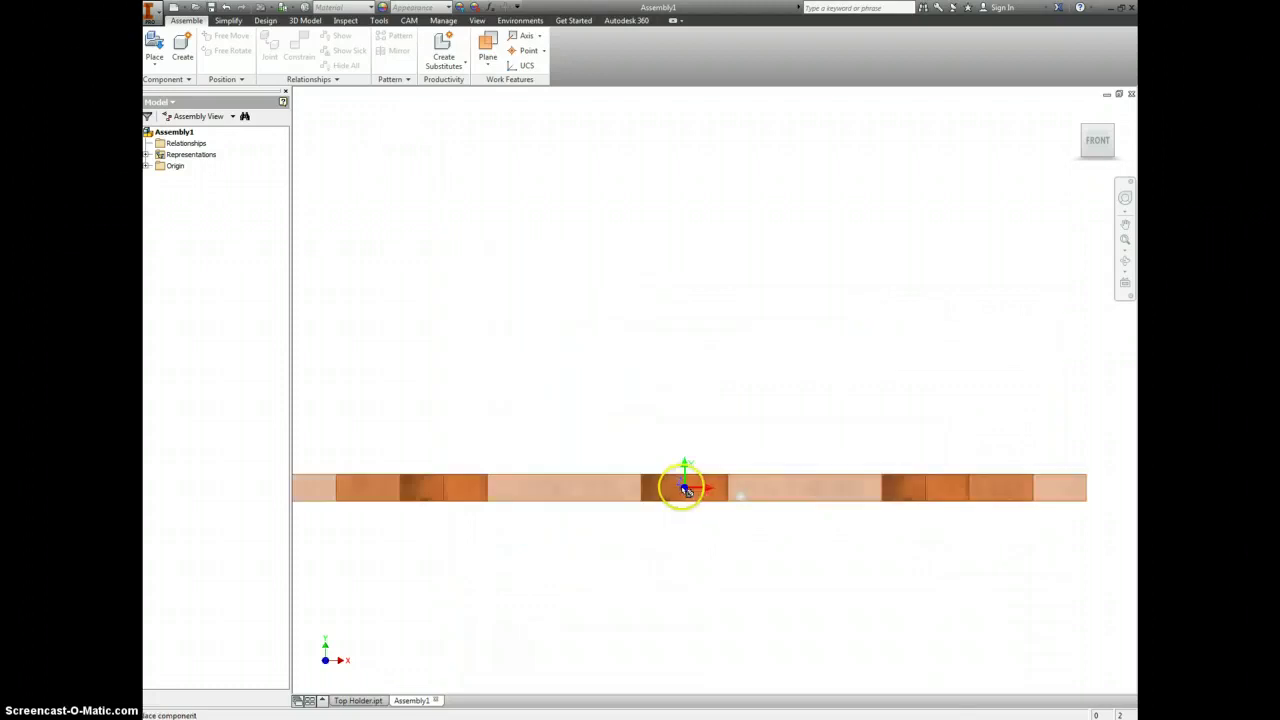
pyautogui.click(657, 424)
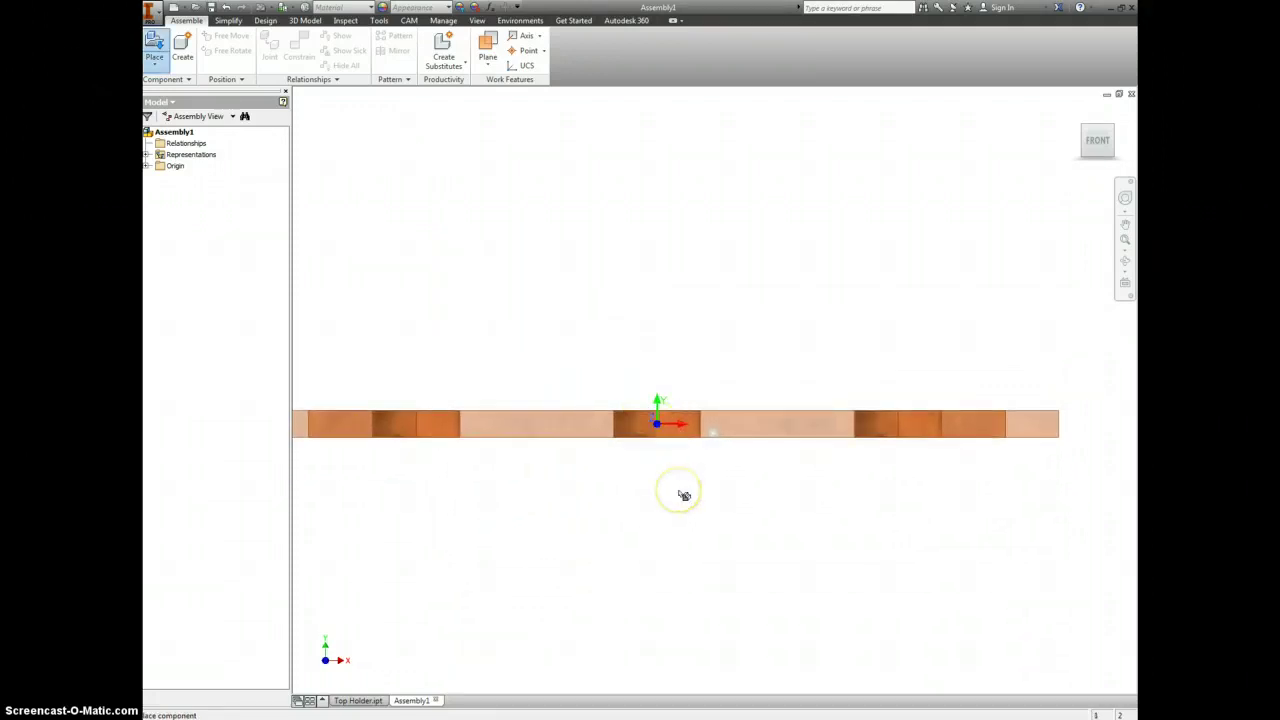
pyautogui.rightClick(758, 500)
pyautogui.click(785, 498)
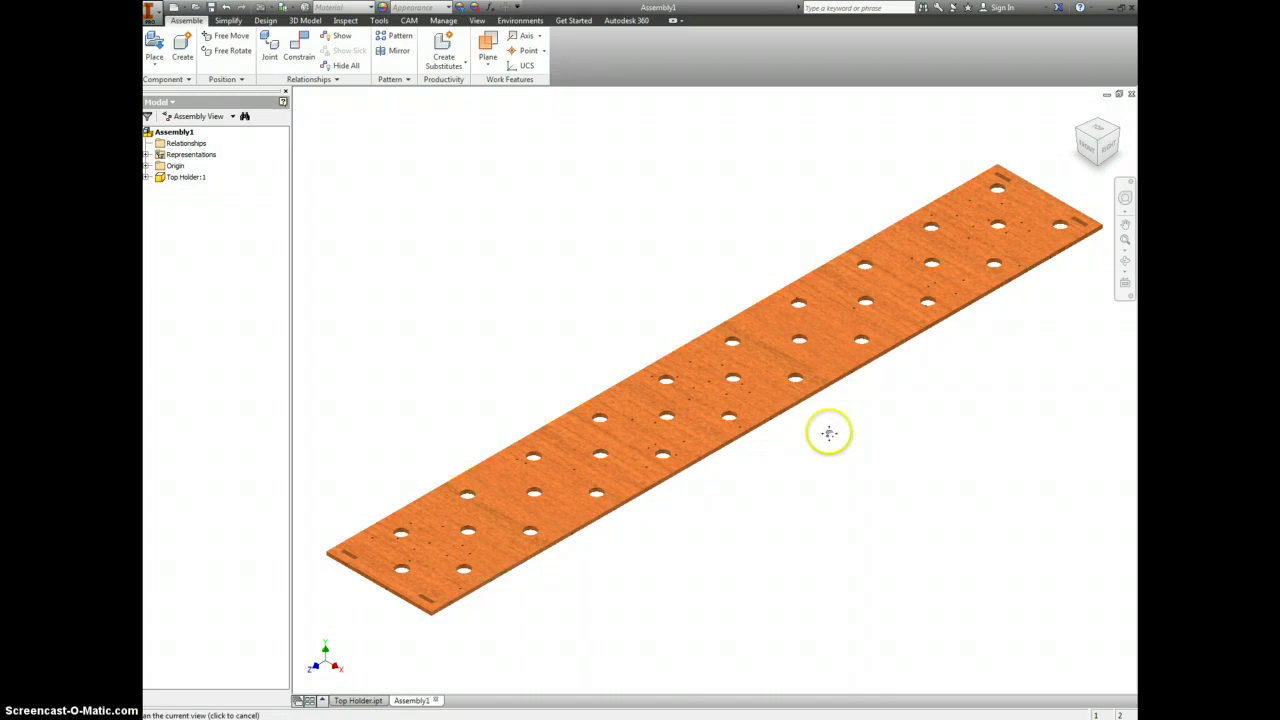
# Create an in-place component named Support from the Standard.ipt template, picking the top face of the Top Holder board as its base plane.
pyautogui.scroll(2, 829, 431)
pyautogui.click(452, 500)
pyautogui.click(455, 284)
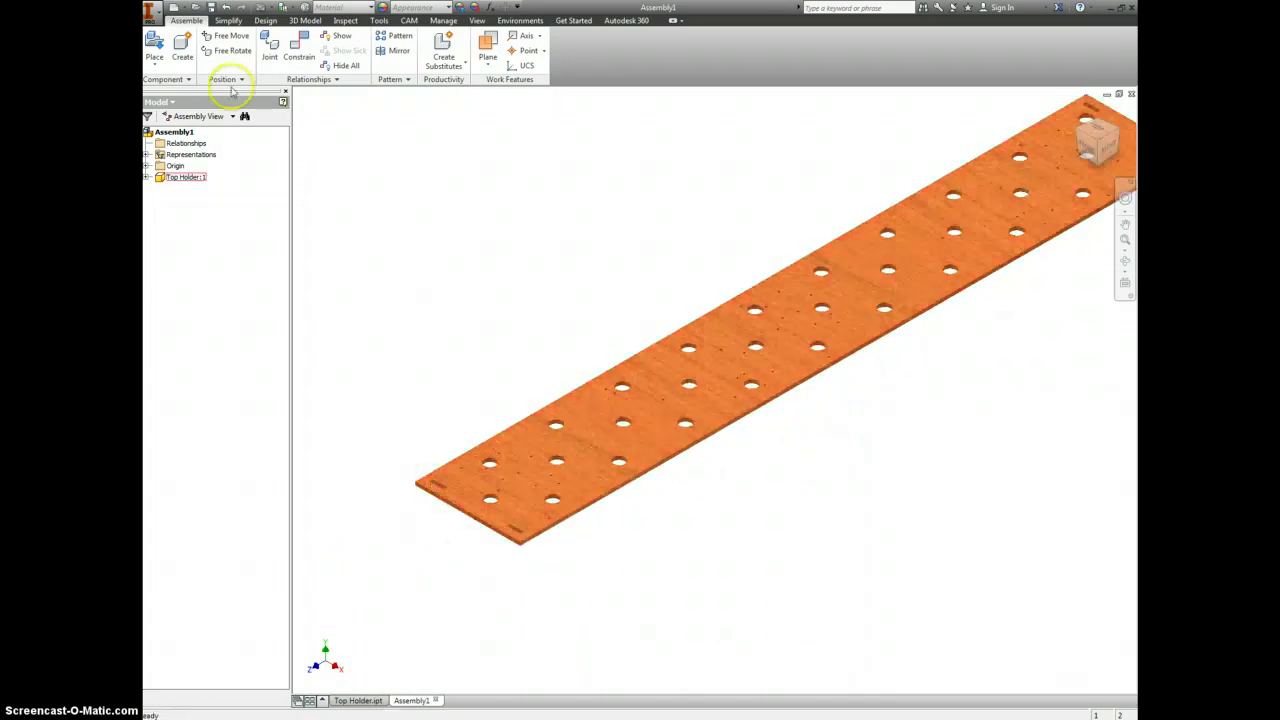
pyautogui.click(182, 47)
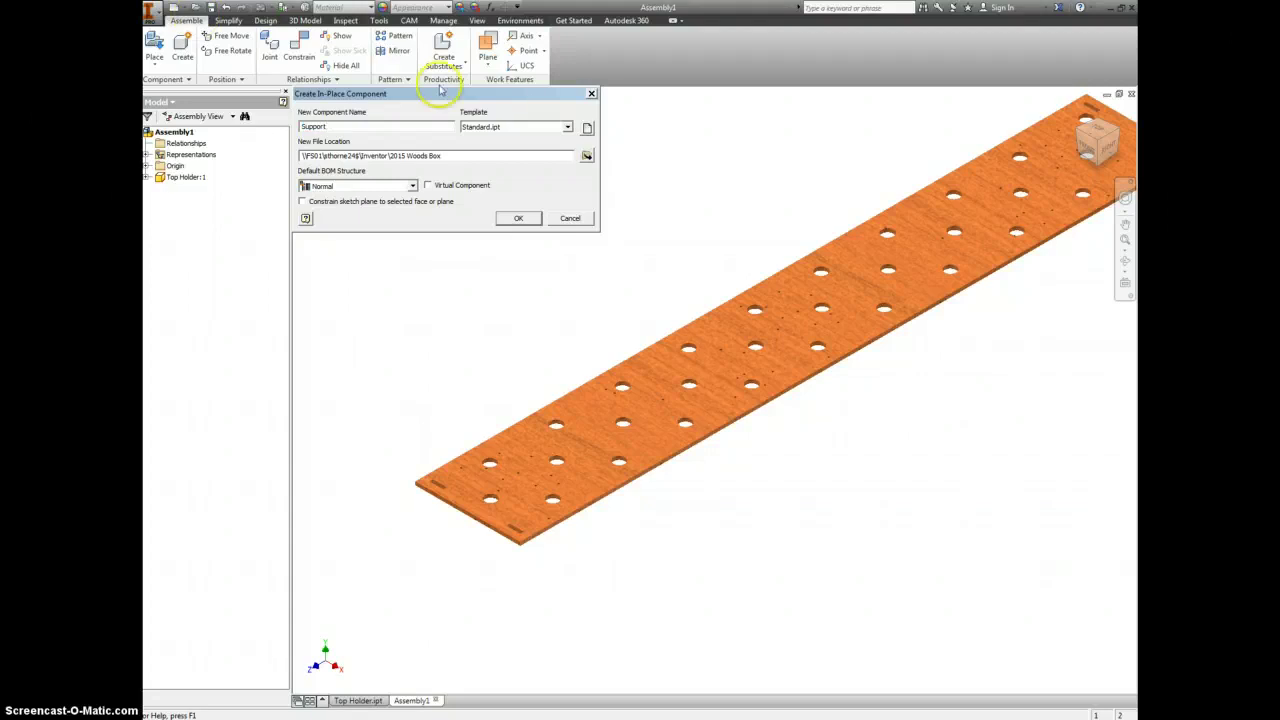
pyautogui.click(518, 218)
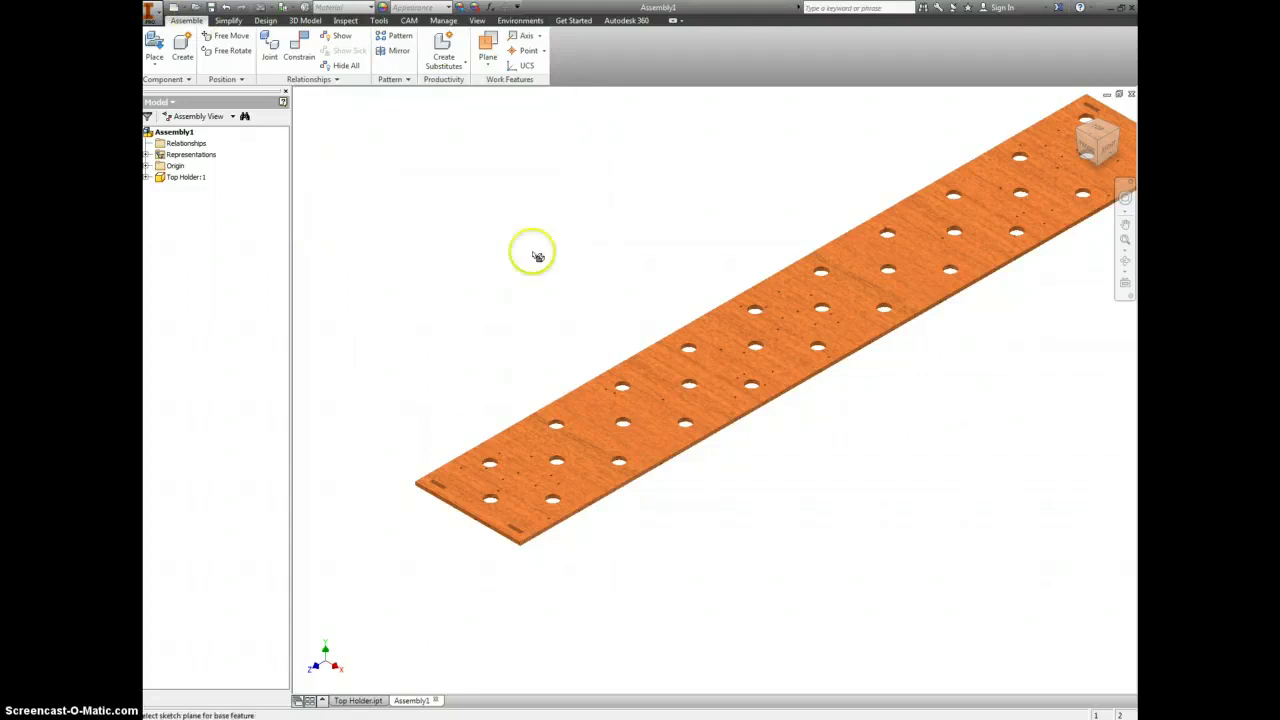
pyautogui.click(524, 481)
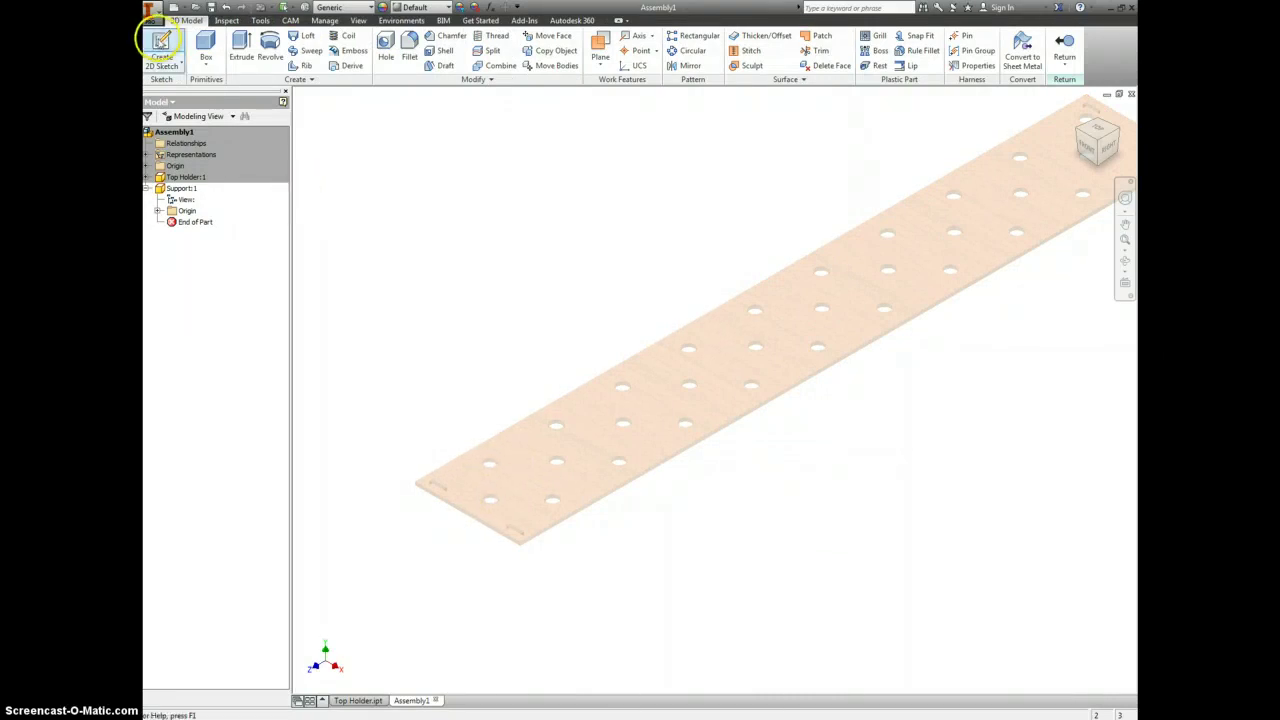
# Start a 2D sketch for the Support part on the long vertical inner face of the slot at the board's near corner.
pyautogui.click(160, 45)
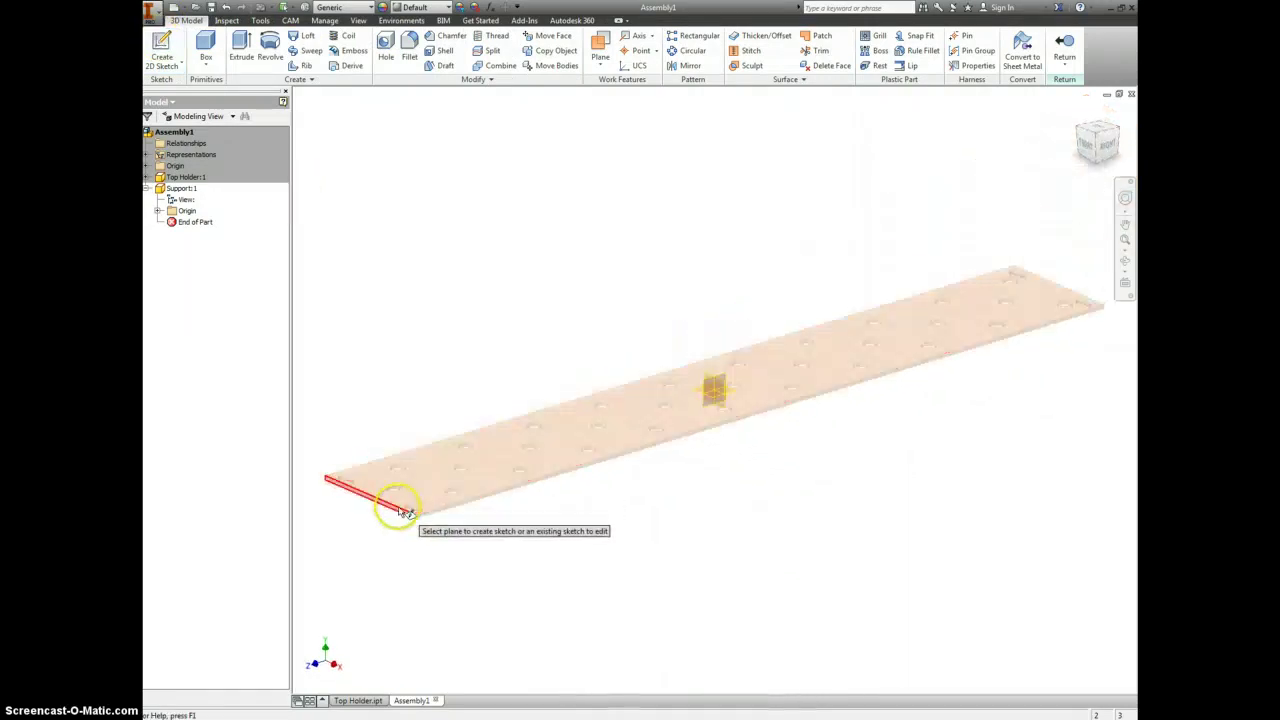
pyautogui.scroll(-5, 405, 514)
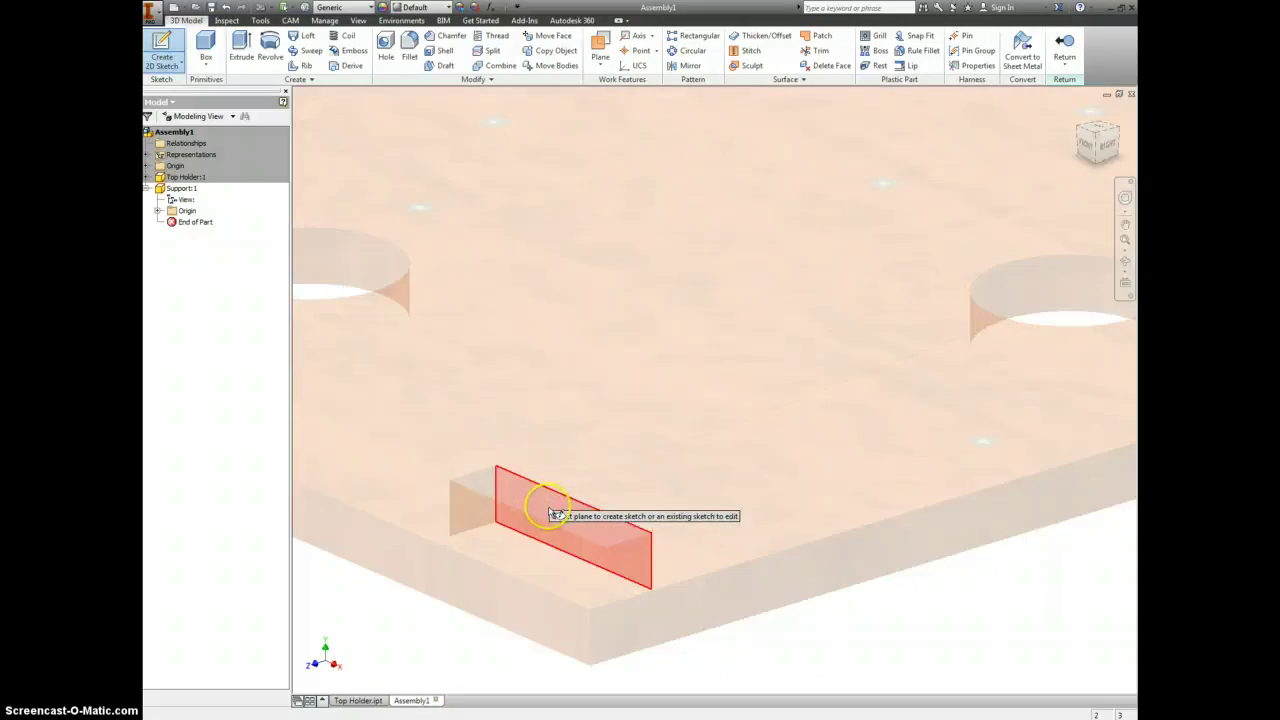
pyautogui.click(543, 503)
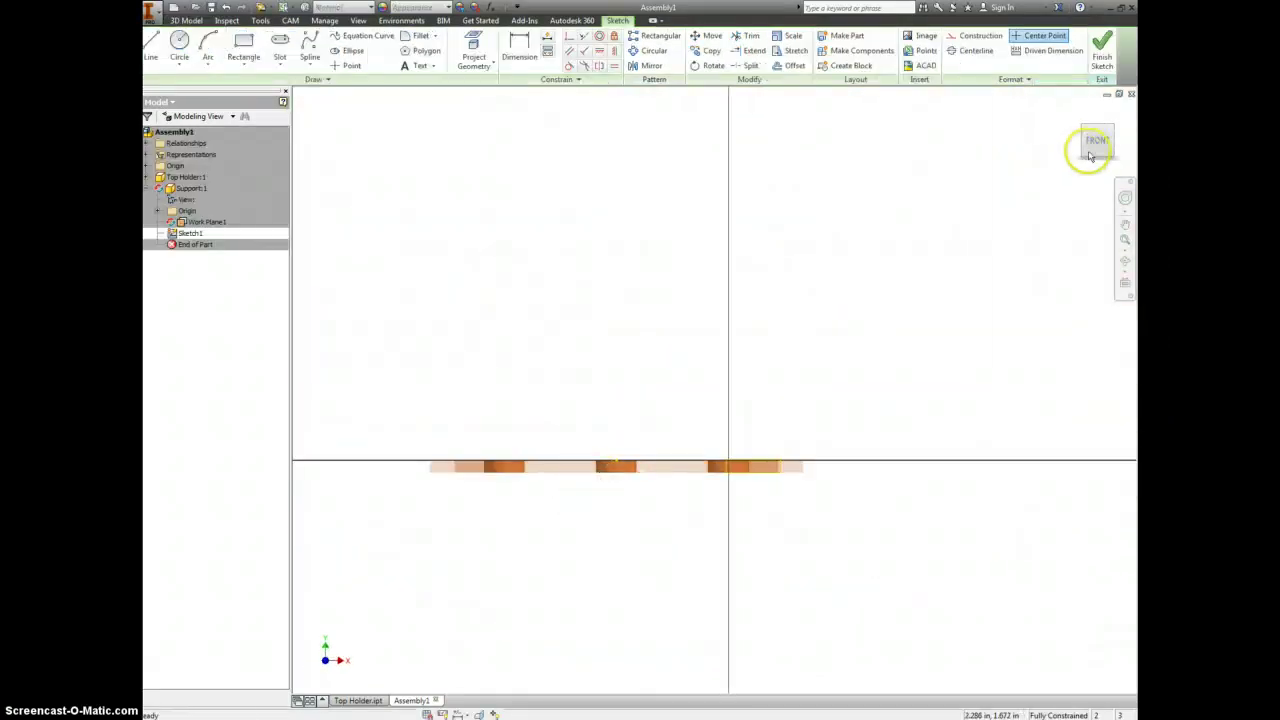
# Project the faces of the two slots at the board's near end into the sketch, and view the sketch from the front.
pyautogui.click(1114, 134)
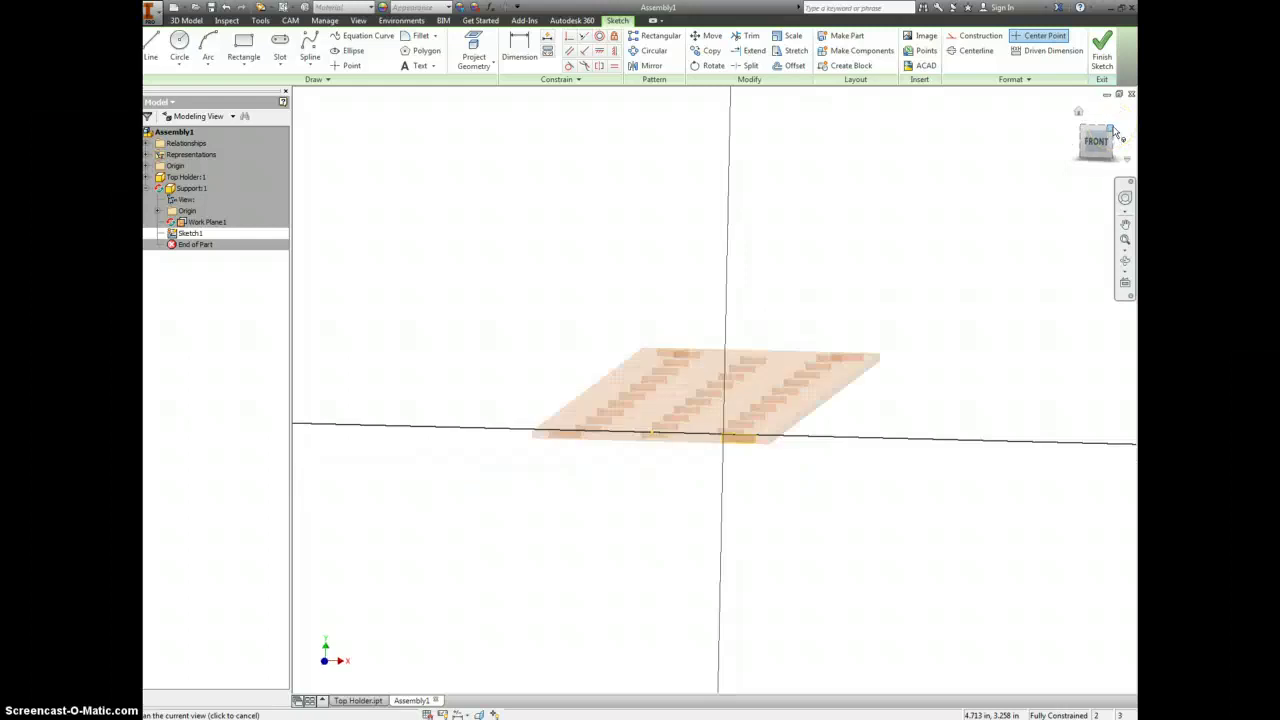
pyautogui.scroll(-5, 608, 456)
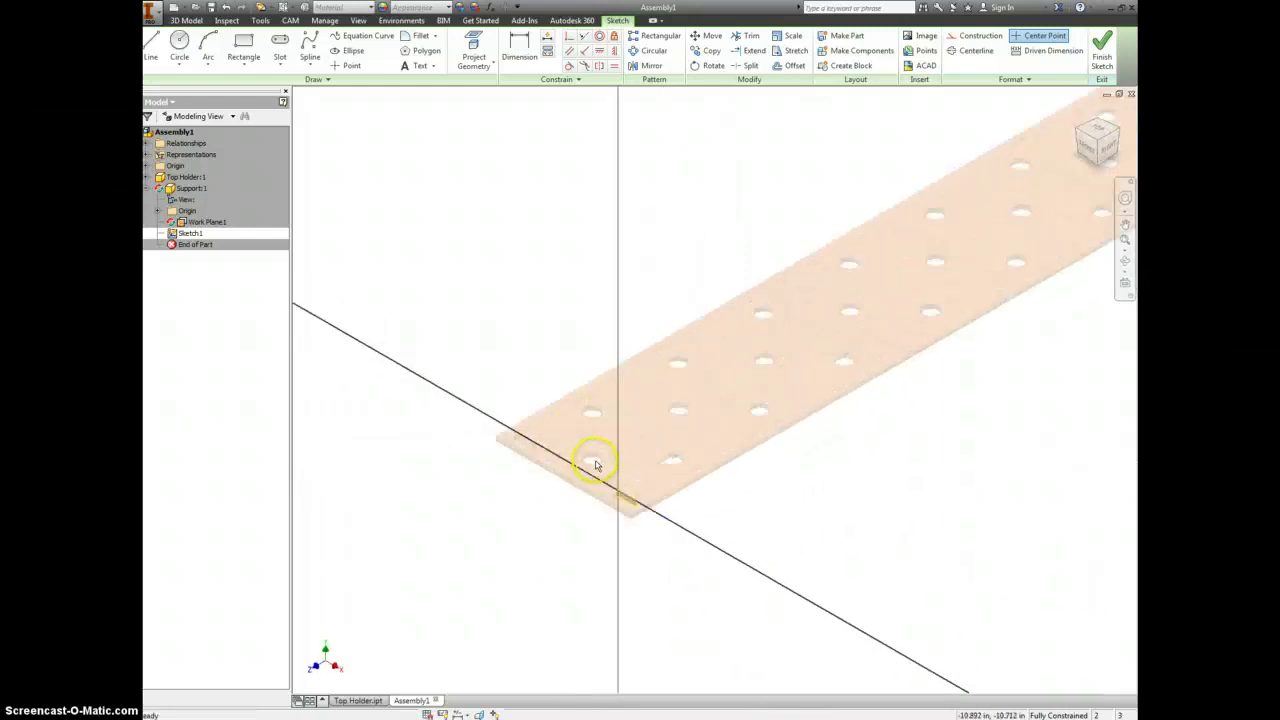
pyautogui.click(478, 48)
pyautogui.click(347, 383)
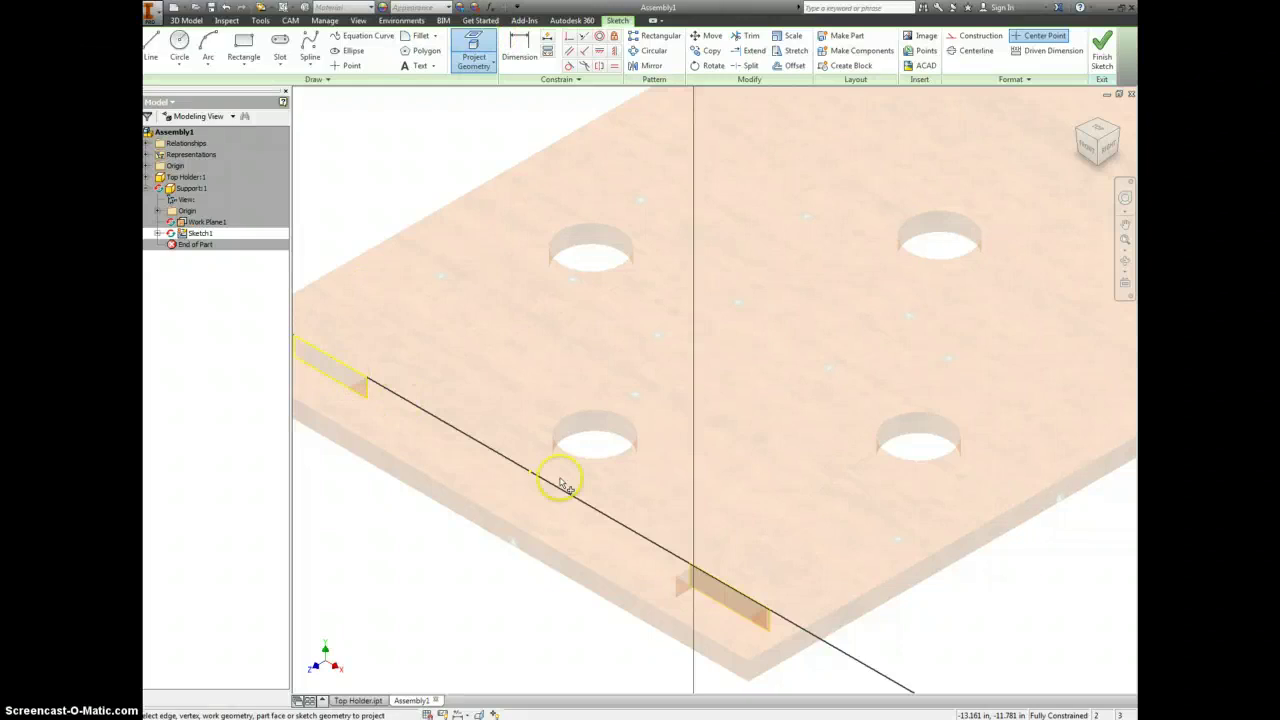
pyautogui.click(712, 590)
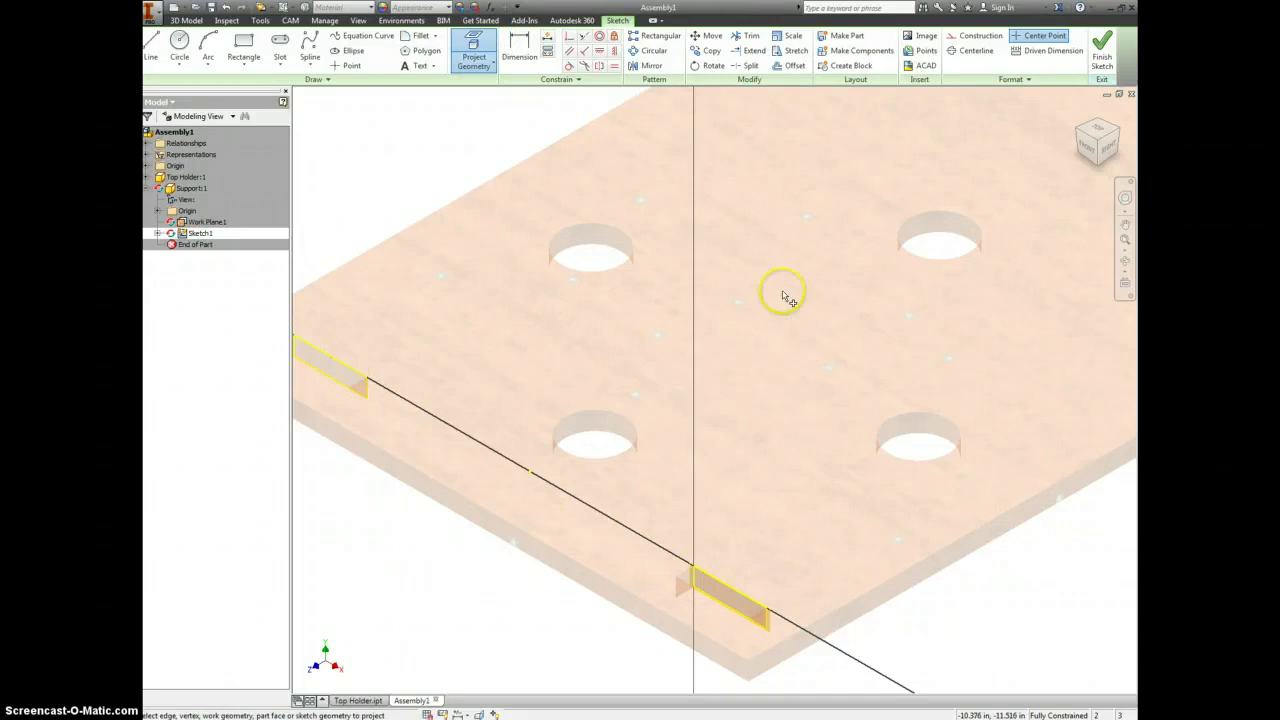
pyautogui.click(1088, 150)
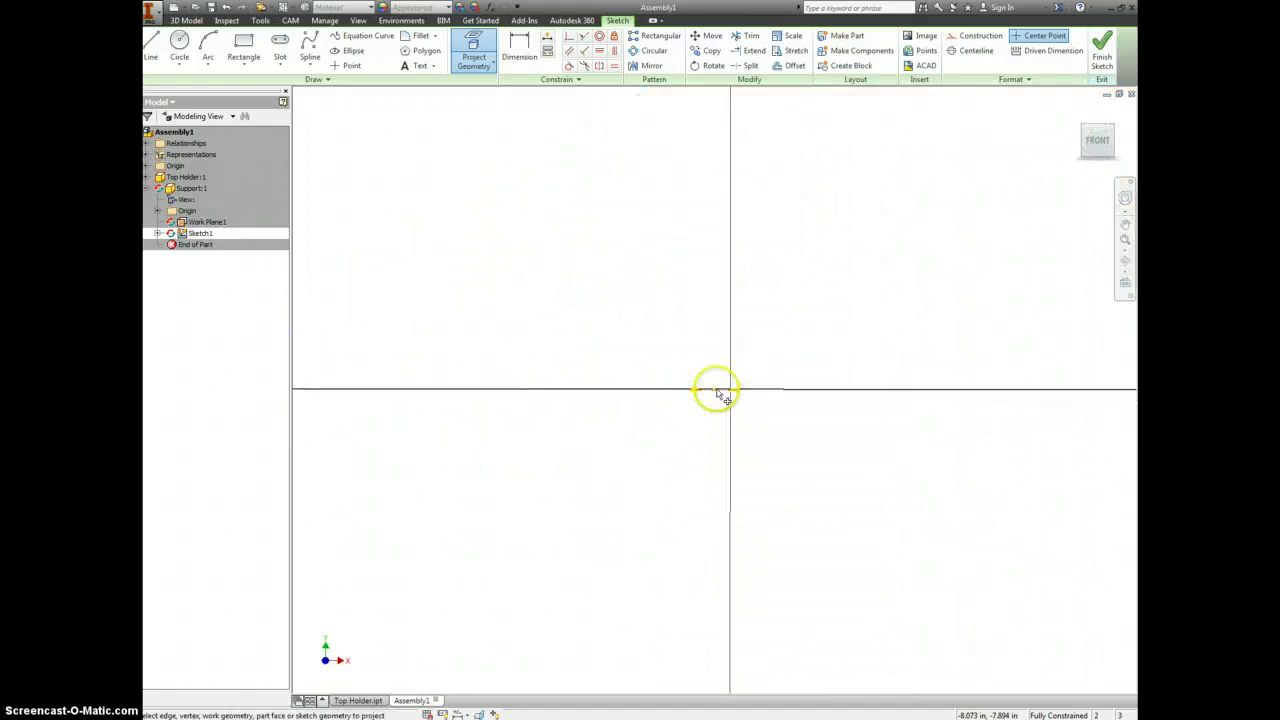
# End the geometry projection and slice the graphics at the sketch plane.
pyautogui.scroll(5, 724, 410)
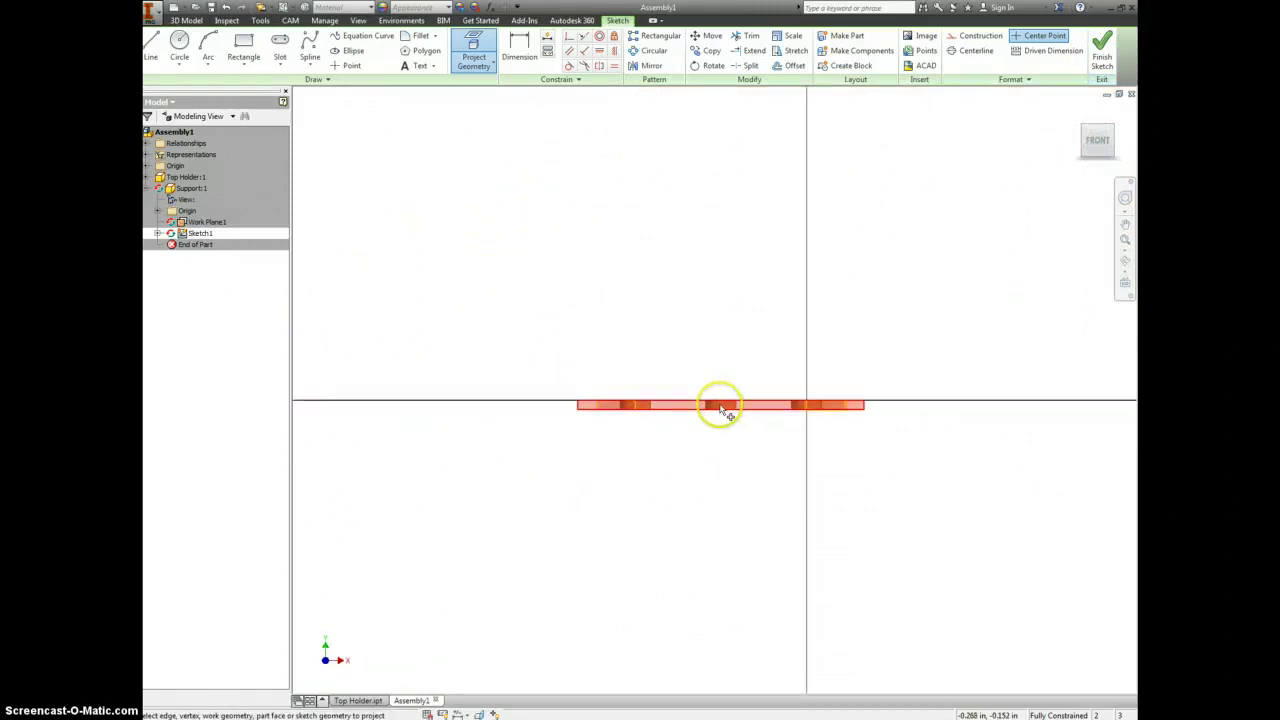
pyautogui.scroll(-3, 677, 430)
pyautogui.rightClick(672, 433)
pyautogui.click(706, 439)
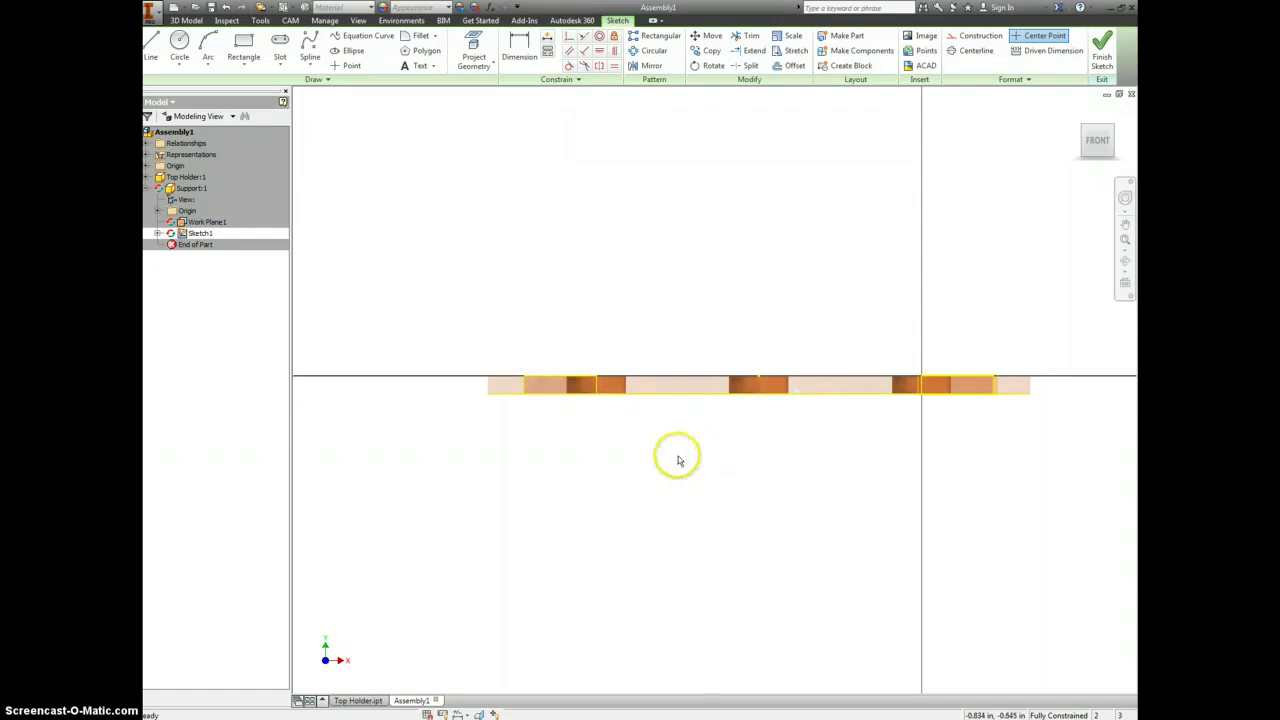
pyautogui.rightClick(677, 458)
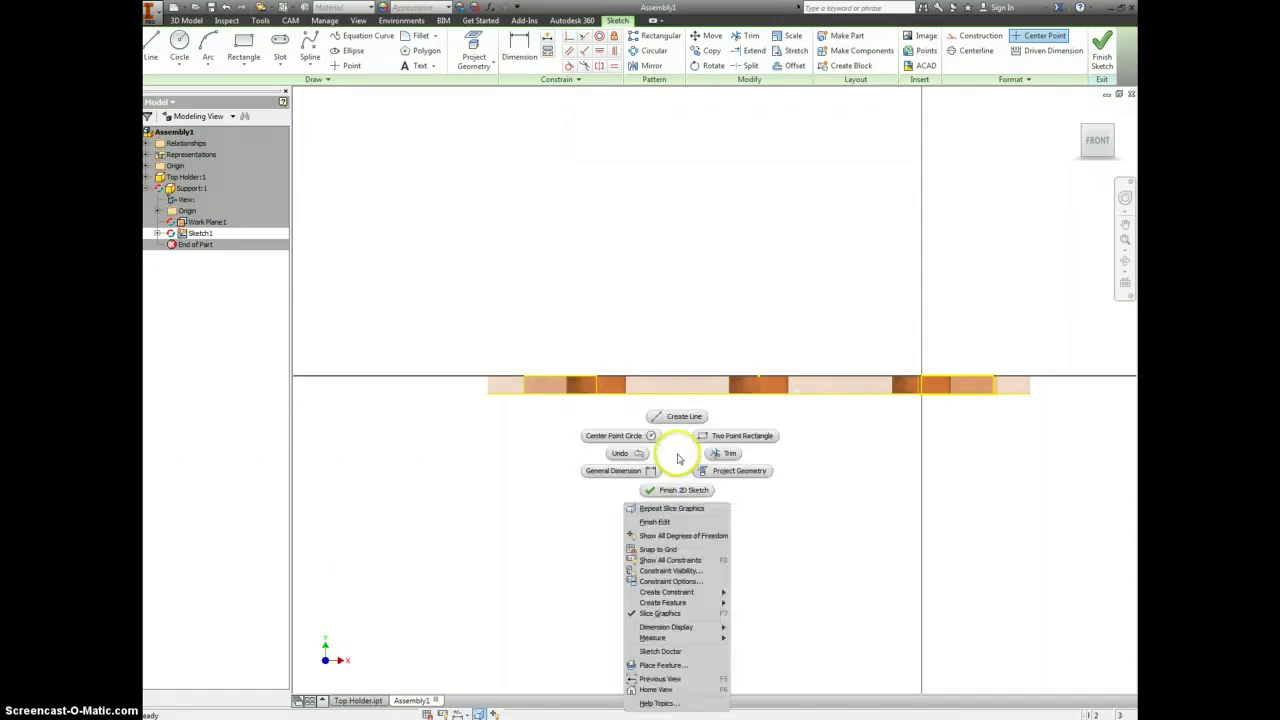
pyautogui.click(680, 457)
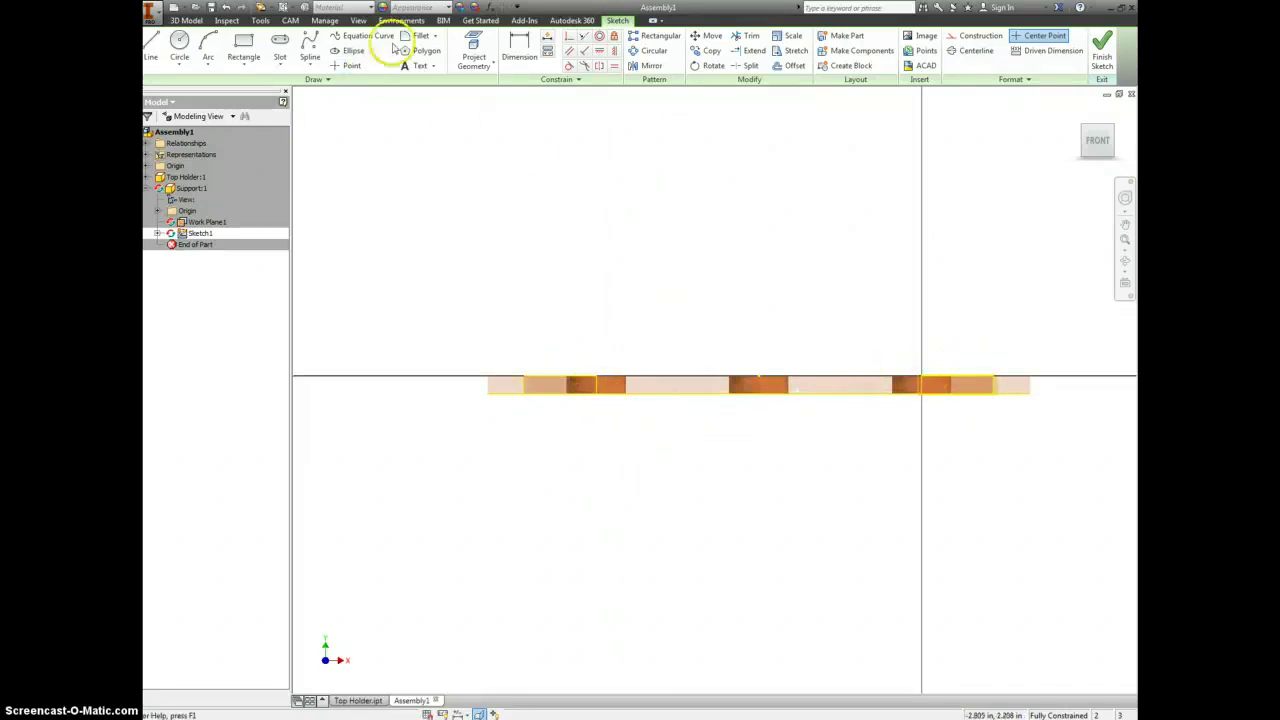
# Draw a 0.5 by 0.125 in rectangle over each of the two projected slot faces.
pyautogui.click(243, 42)
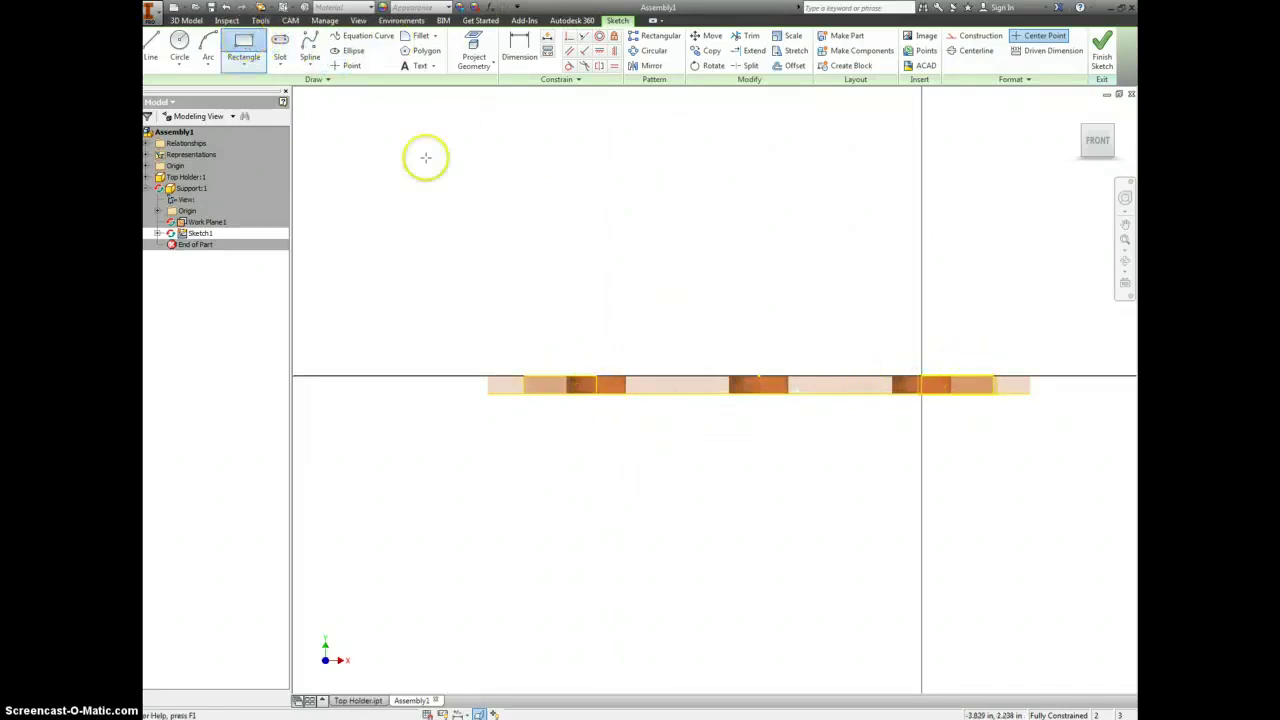
pyautogui.click(523, 391)
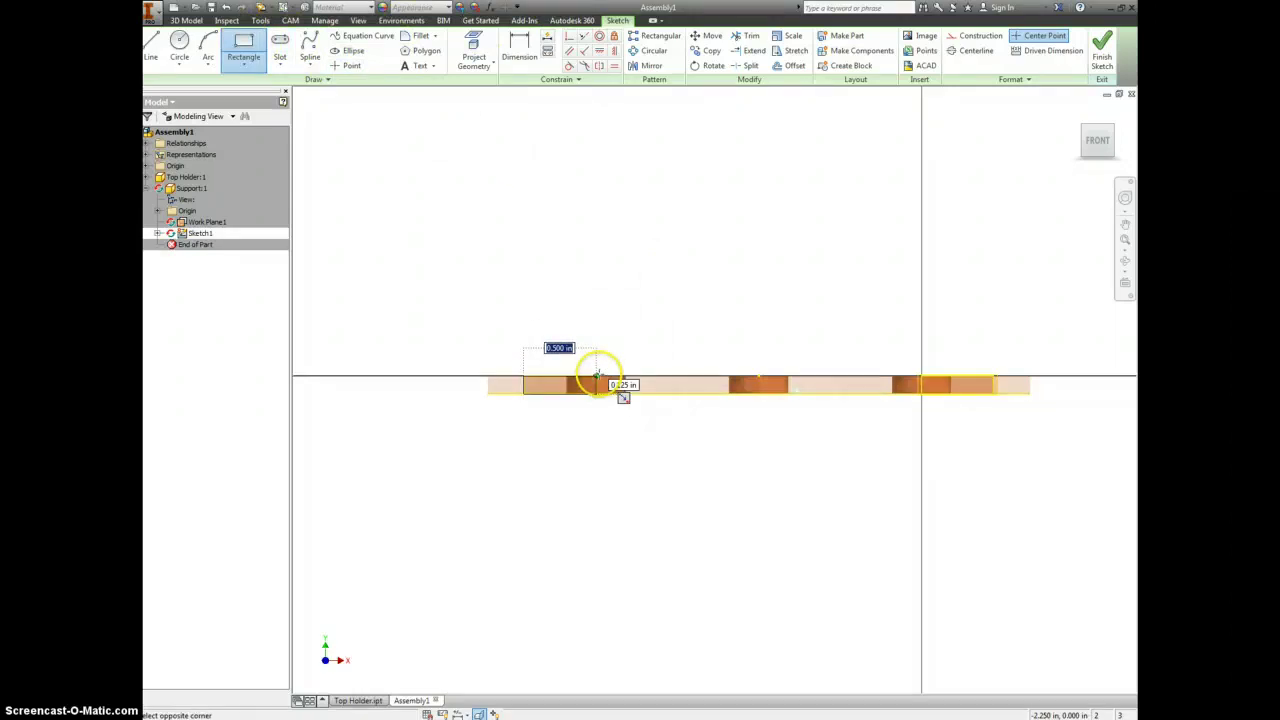
pyautogui.click(597, 378)
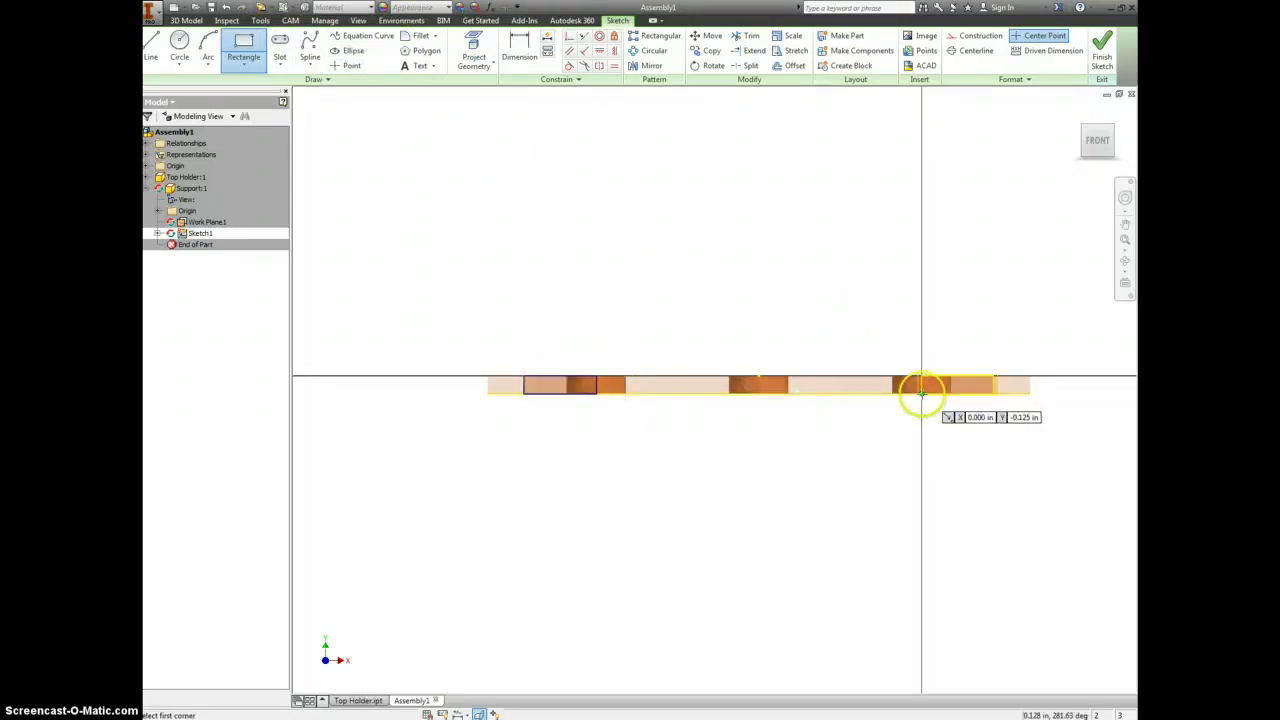
pyautogui.click(921, 391)
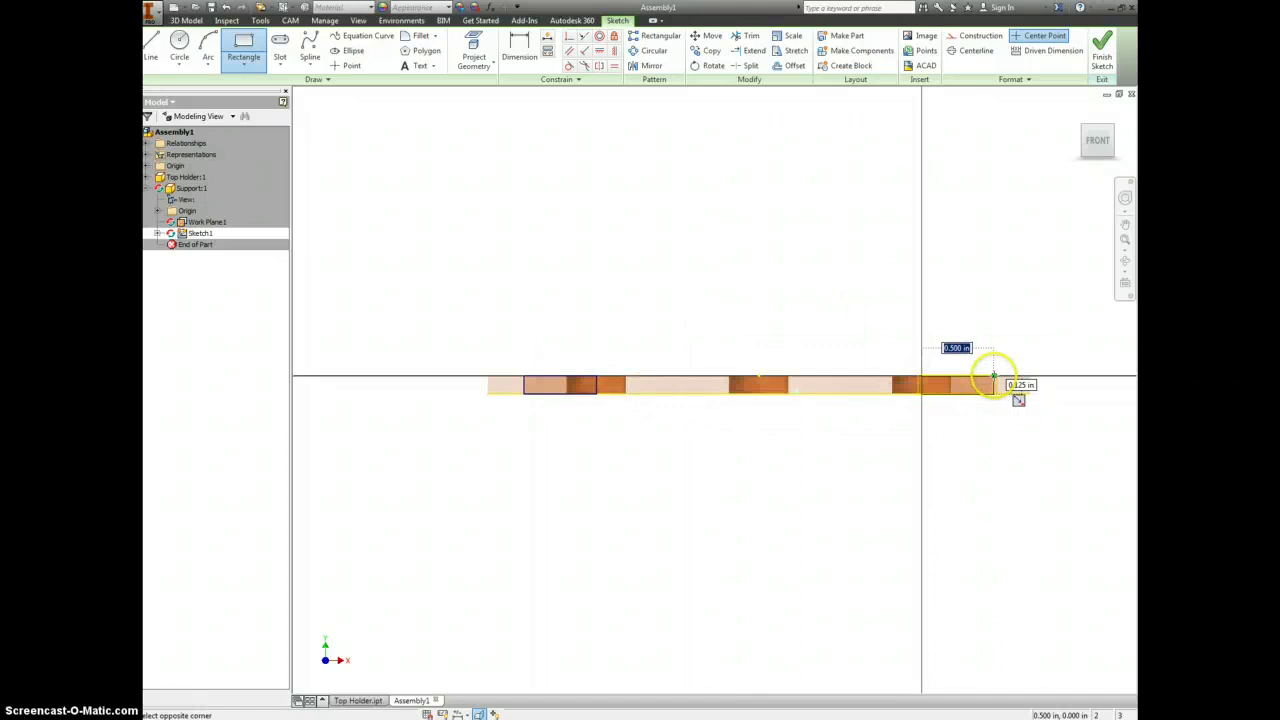
pyautogui.click(994, 377)
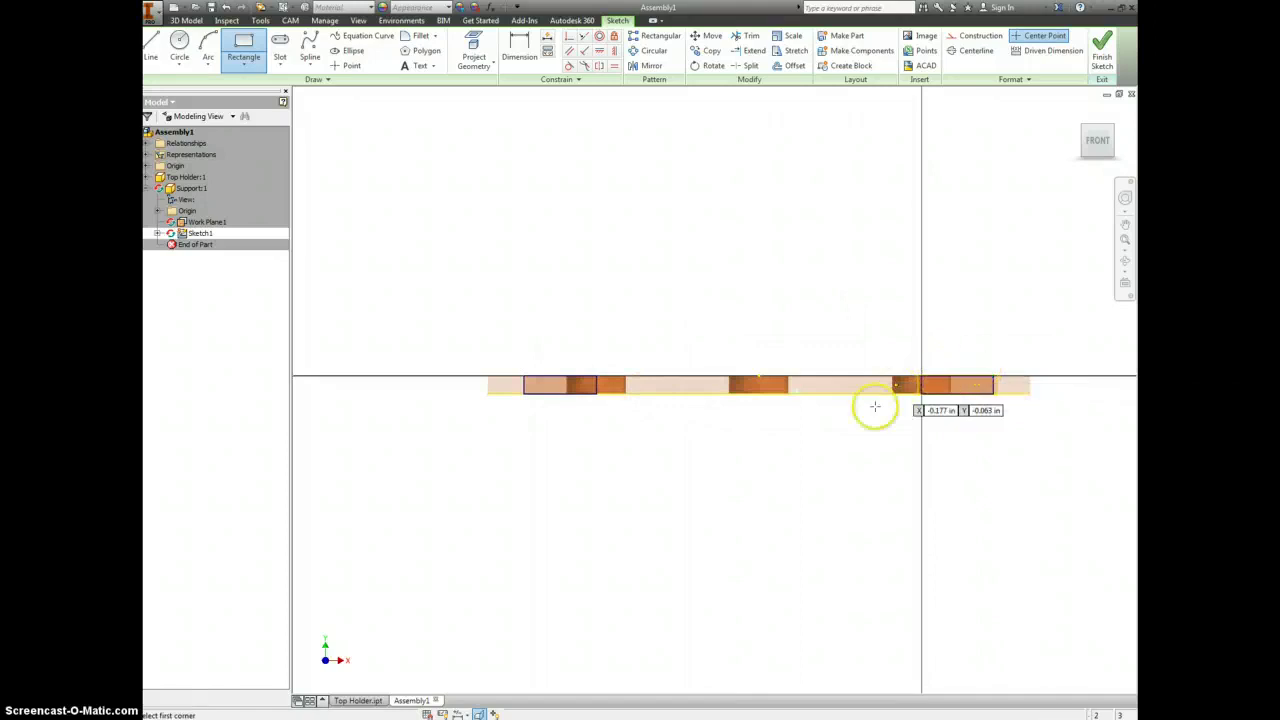
# Draw a rectangle across the board's full width directly below its underside, dimension its height as 1.5 in and finish the sketch.
pyautogui.click(487, 393)
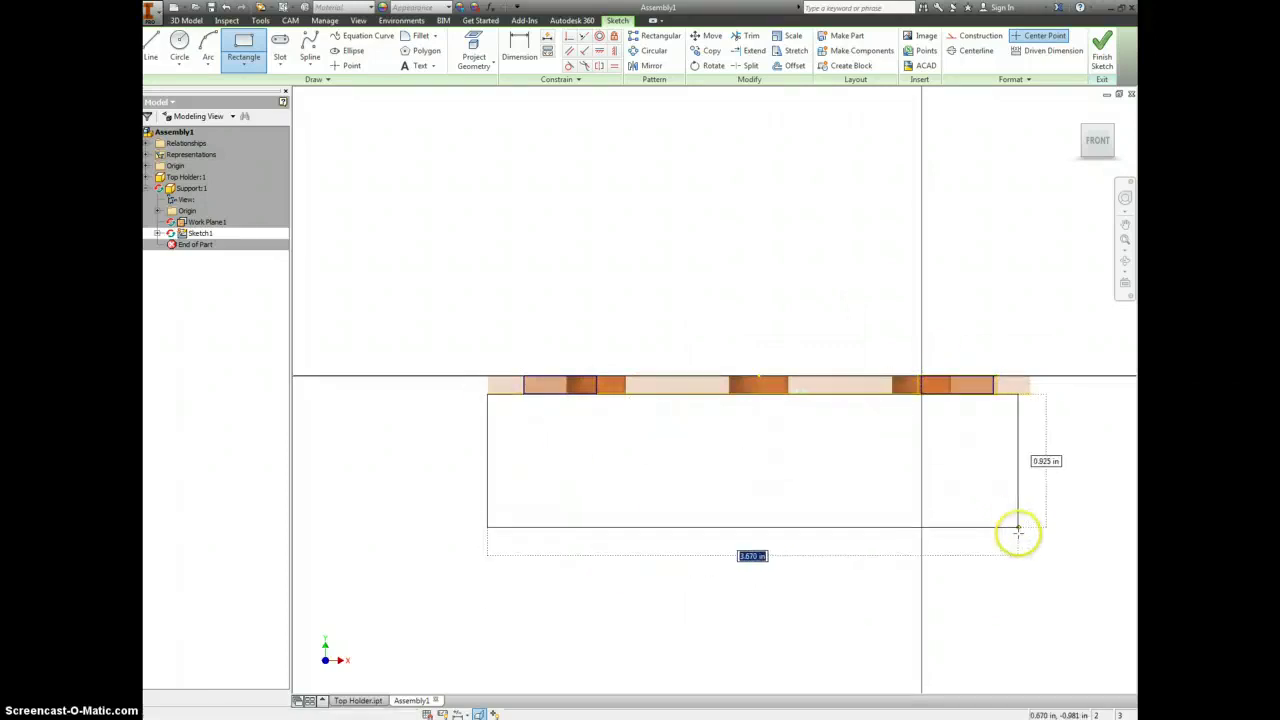
pyautogui.click(1028, 601)
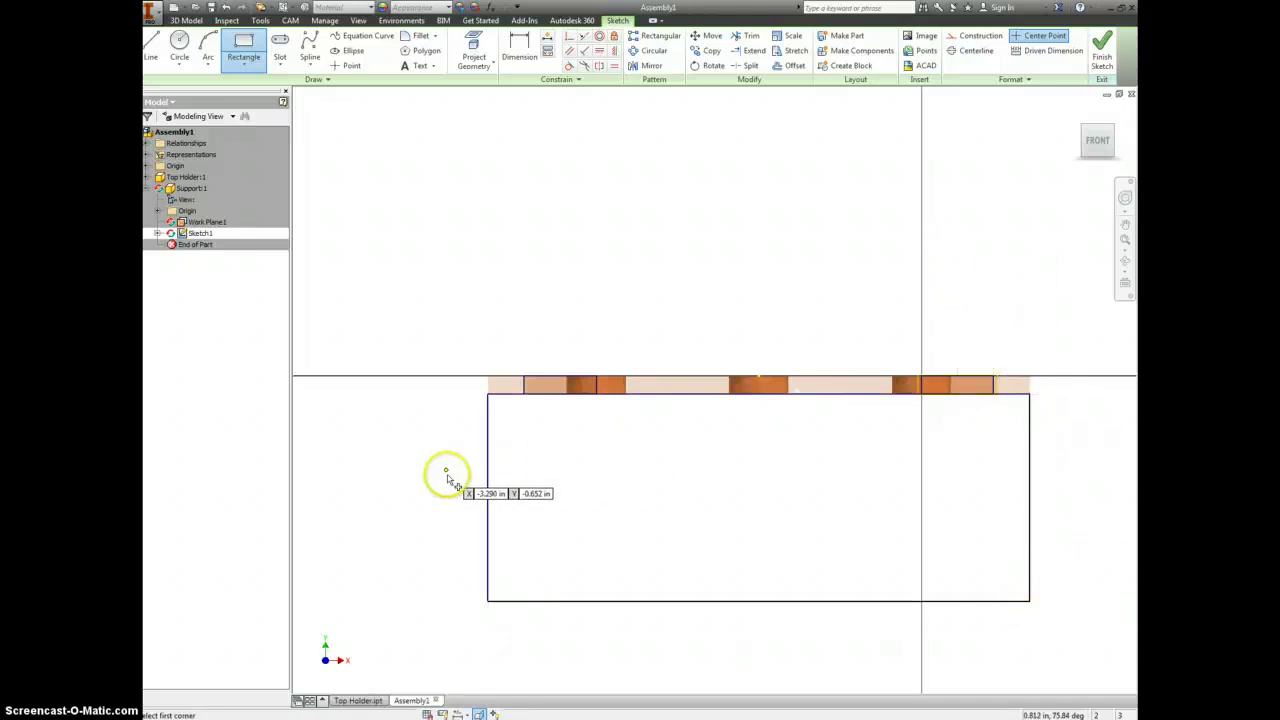
pyautogui.press('d')
pyautogui.click(487, 483)
pyautogui.click(447, 490)
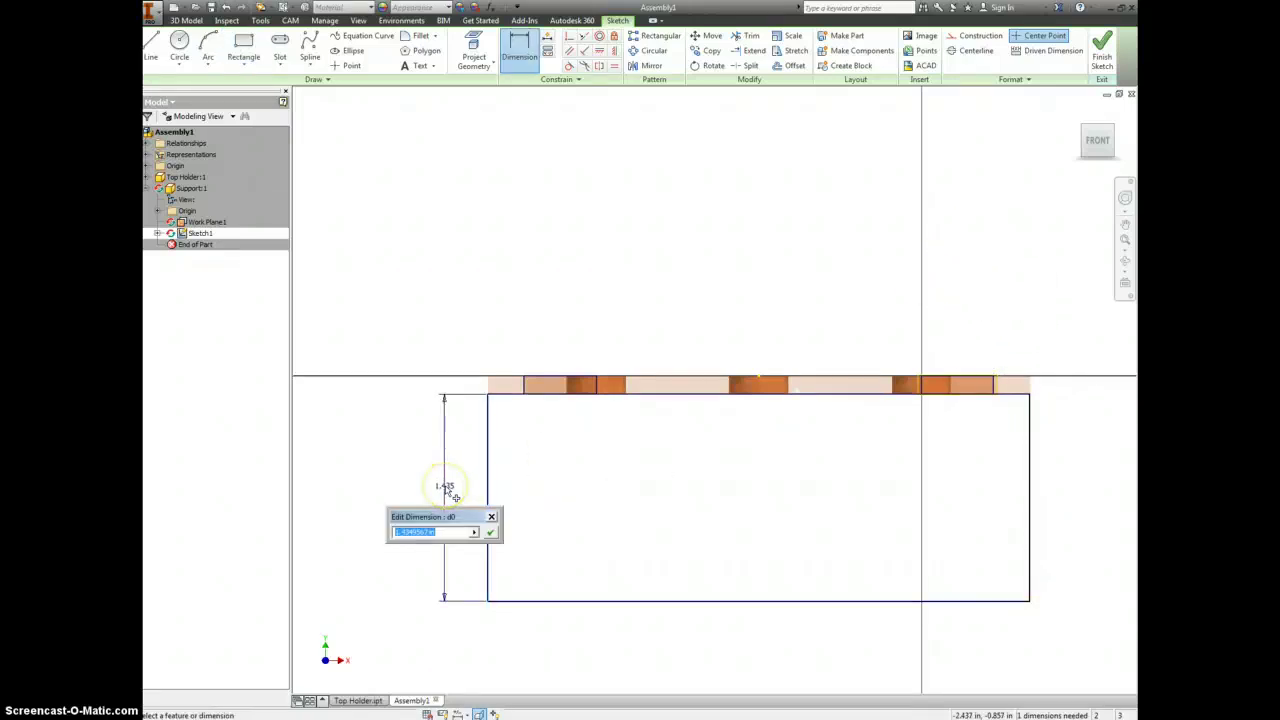
pyautogui.press('Return')
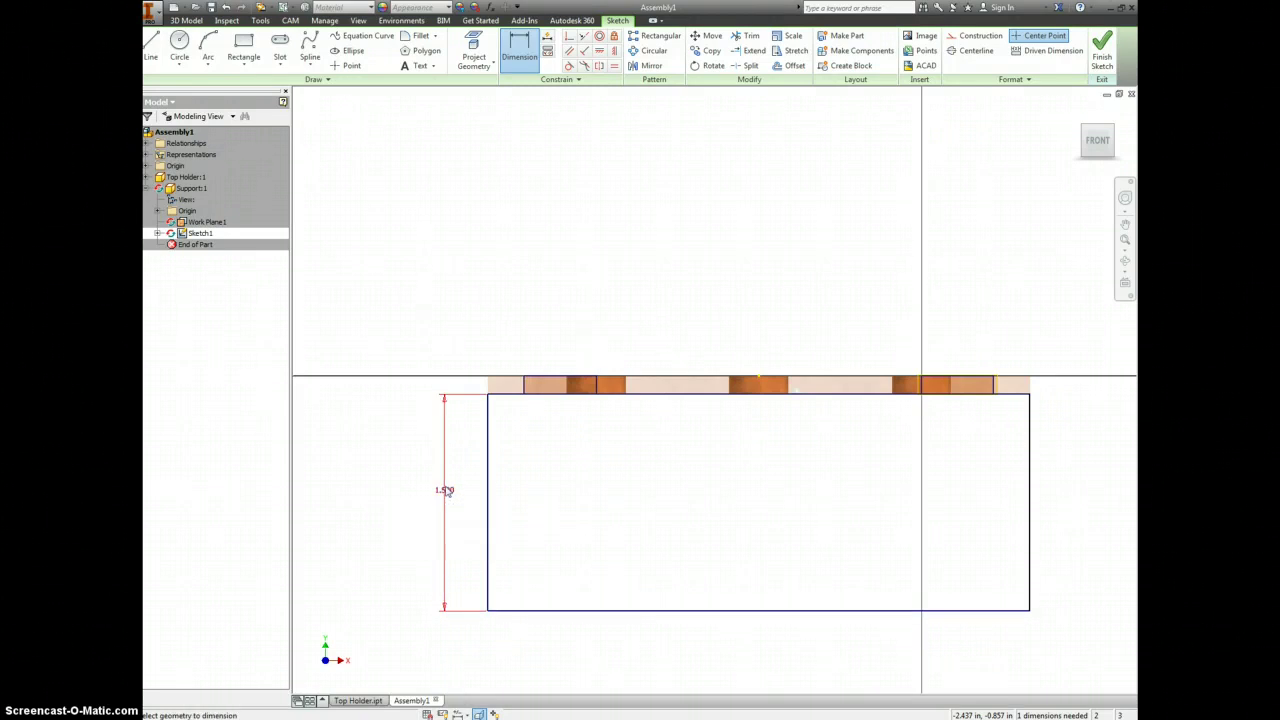
pyautogui.click(1101, 45)
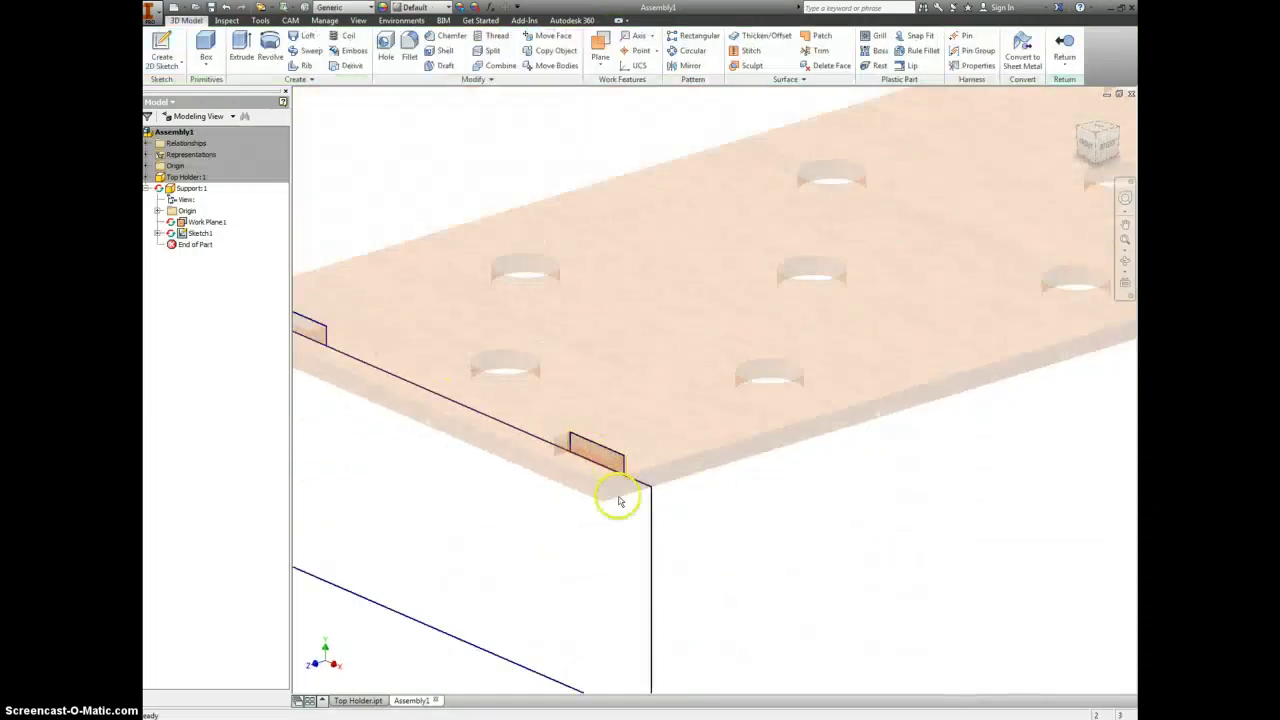
# Start an extrusion with the large rectangle and both slot rectangles as profiles.
pyautogui.press('e')
pyautogui.click(636, 522)
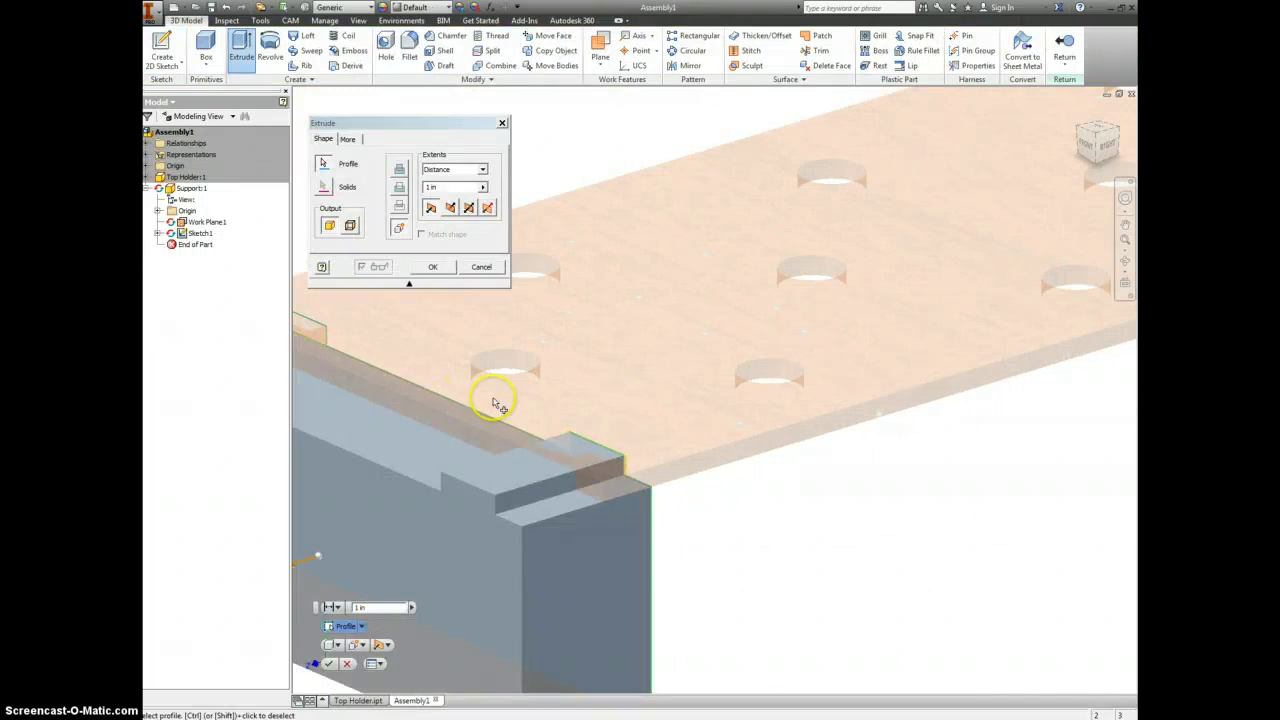
pyautogui.moveTo(410, 360); pyautogui.dragTo(500, 385, button='middle')
pyautogui.click(395, 345)
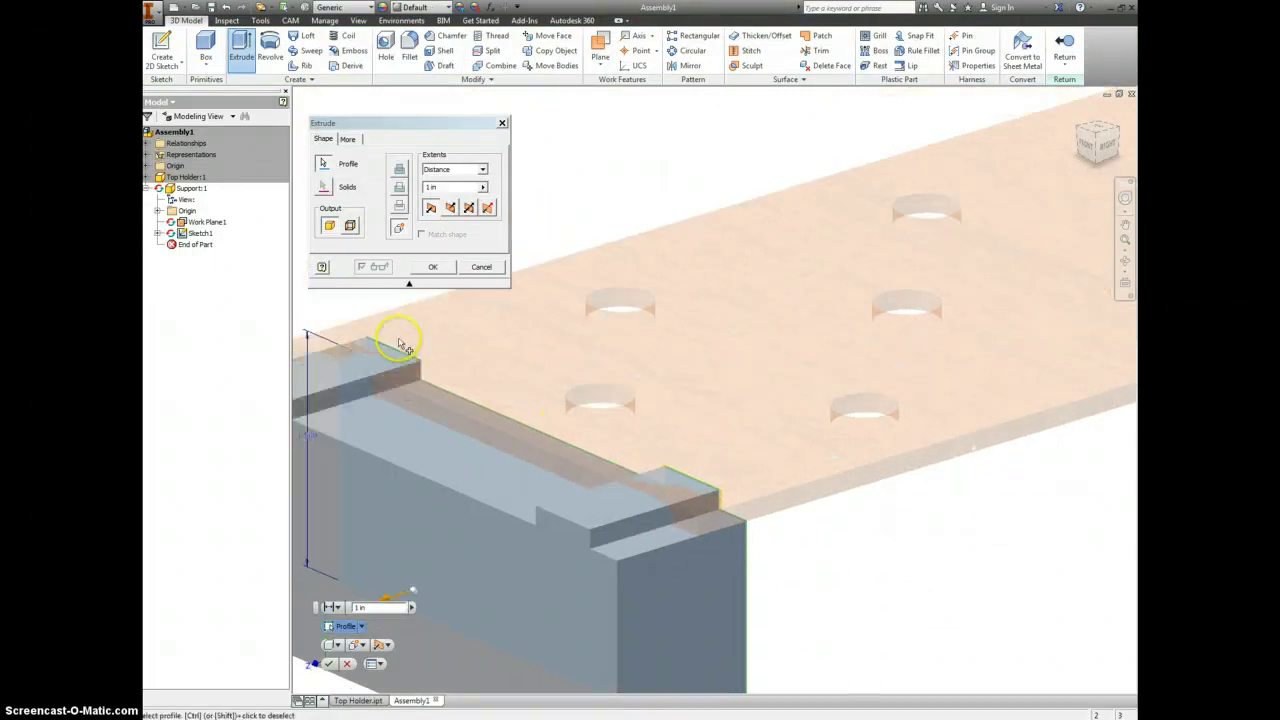
# Extrude the three profiles with the To extent, ending at the slot's opposite long inner face.
pyautogui.click(460, 170)
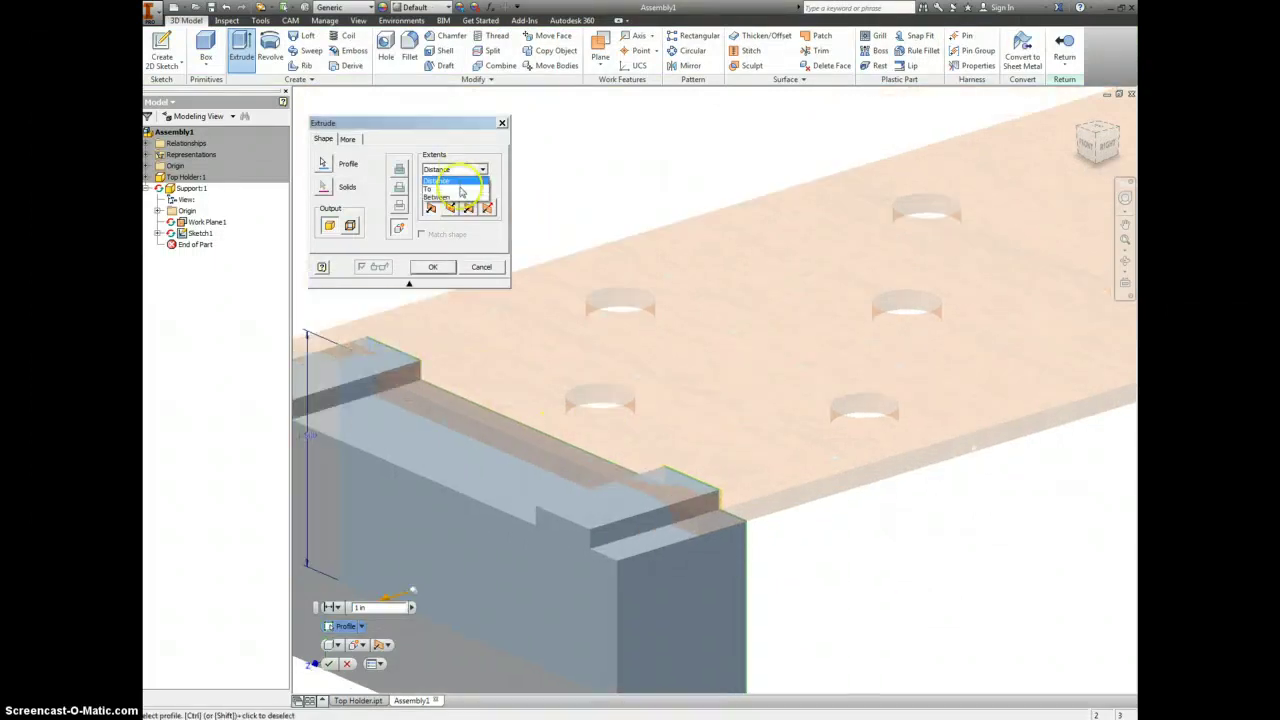
pyautogui.click(462, 195)
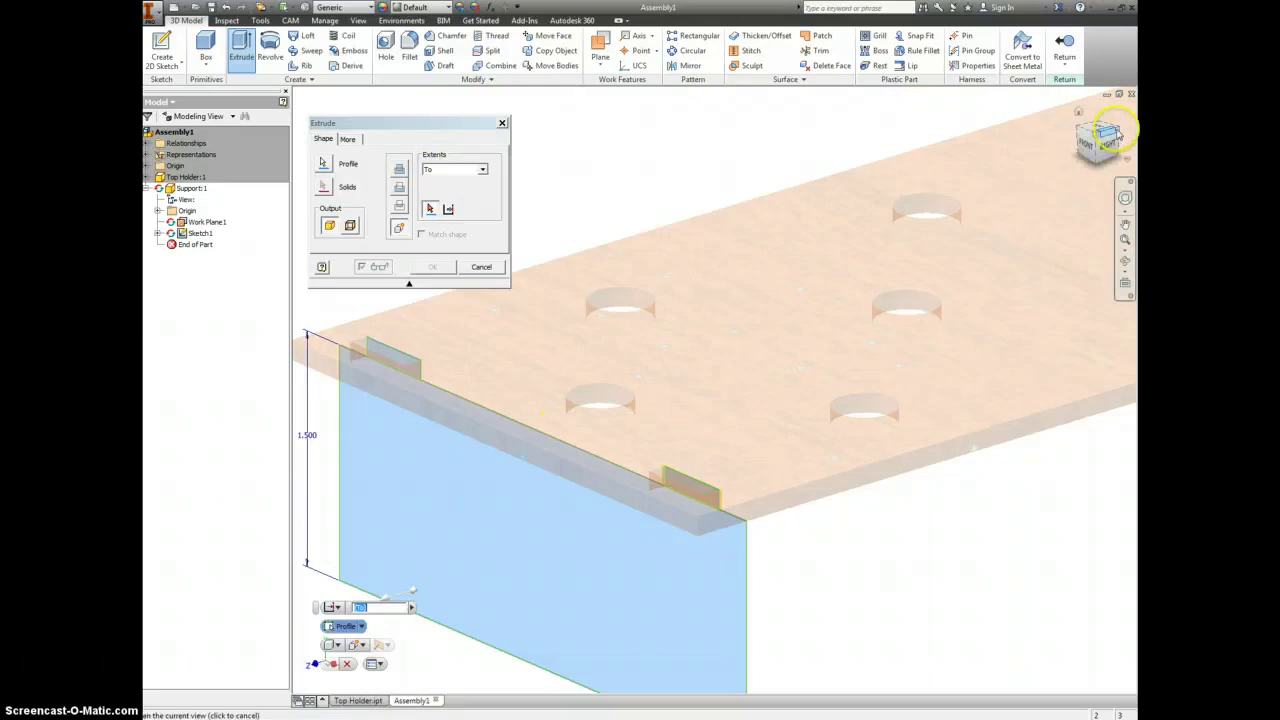
pyautogui.click(1118, 133)
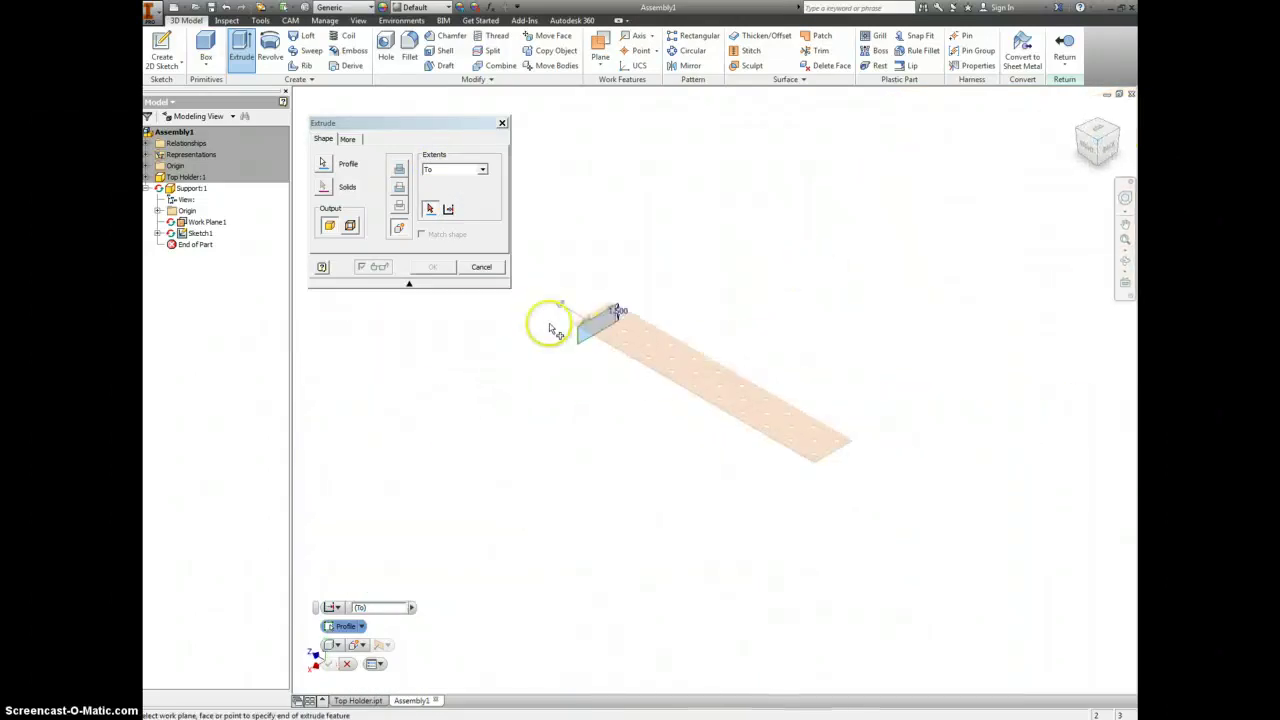
pyautogui.scroll(6, 588, 328)
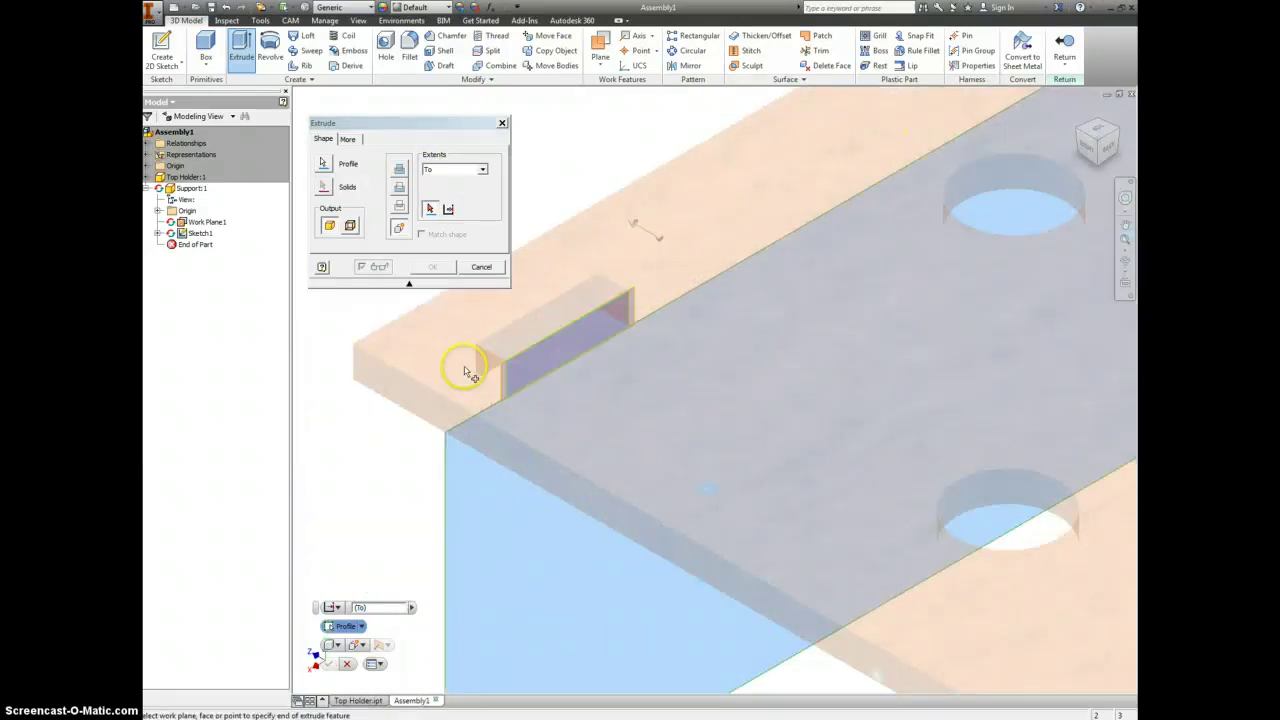
pyautogui.click(535, 360)
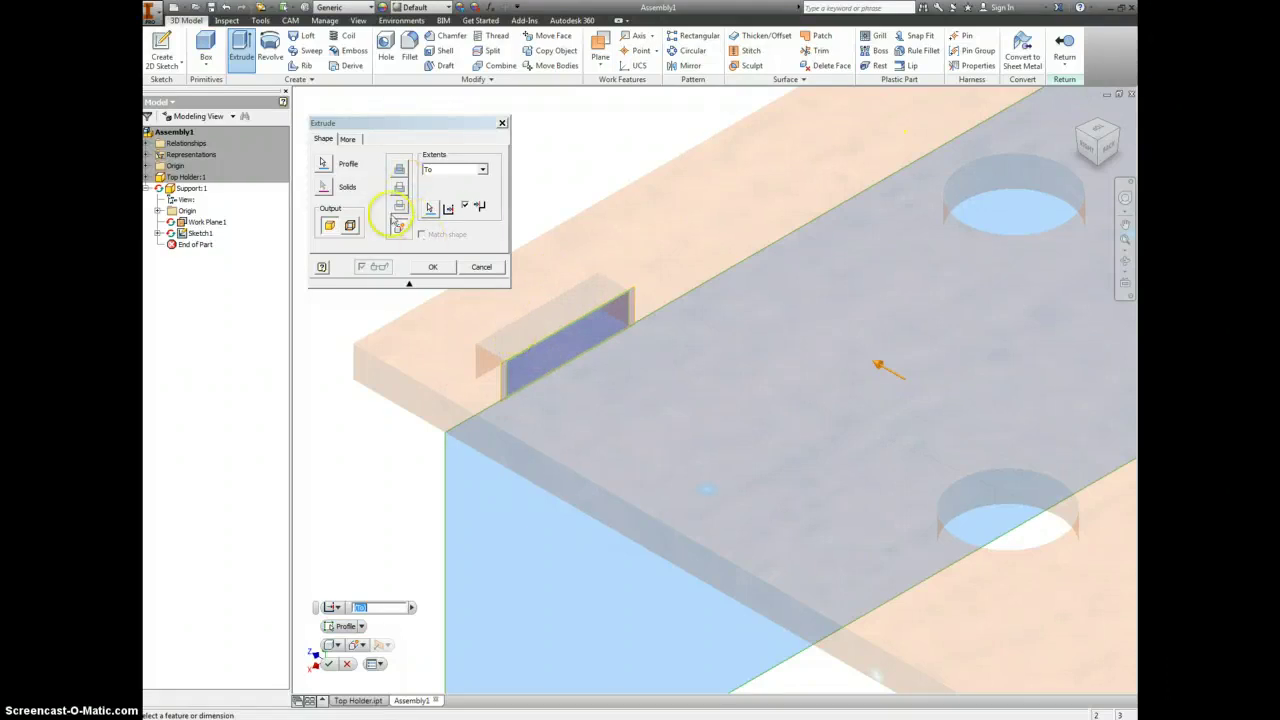
pyautogui.click(455, 169)
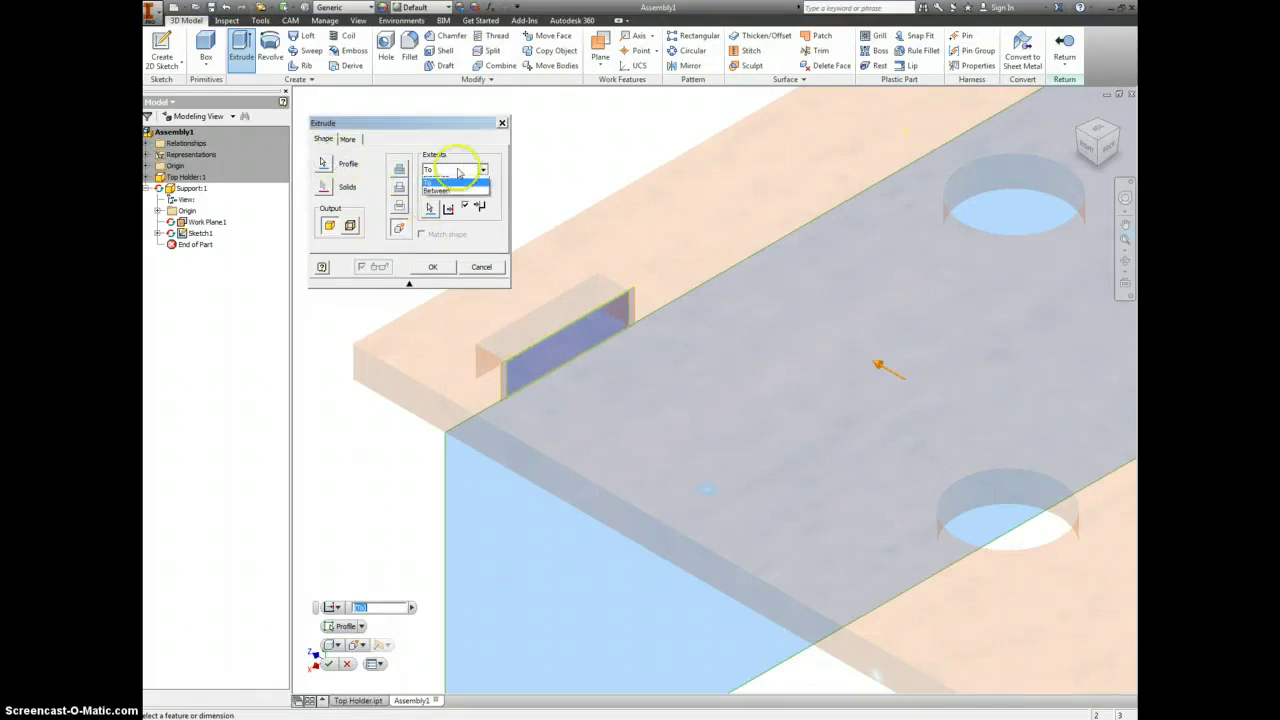
pyautogui.click(440, 183)
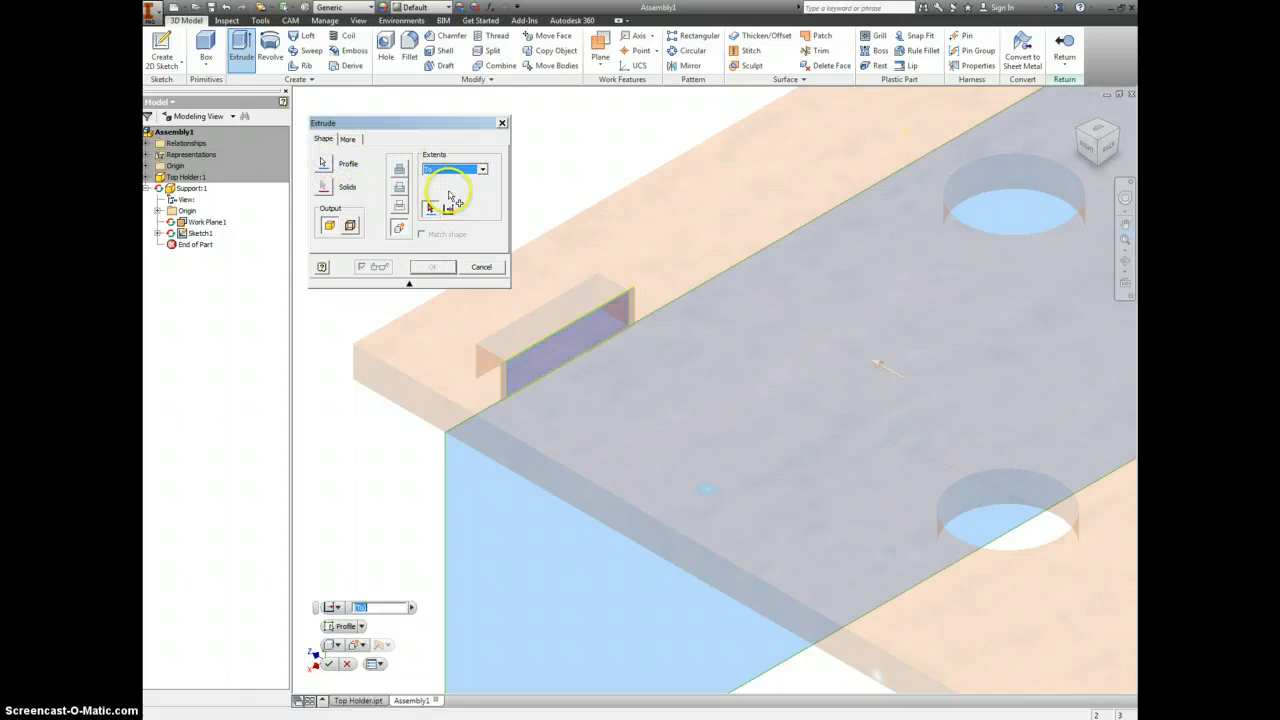
pyautogui.click(536, 337)
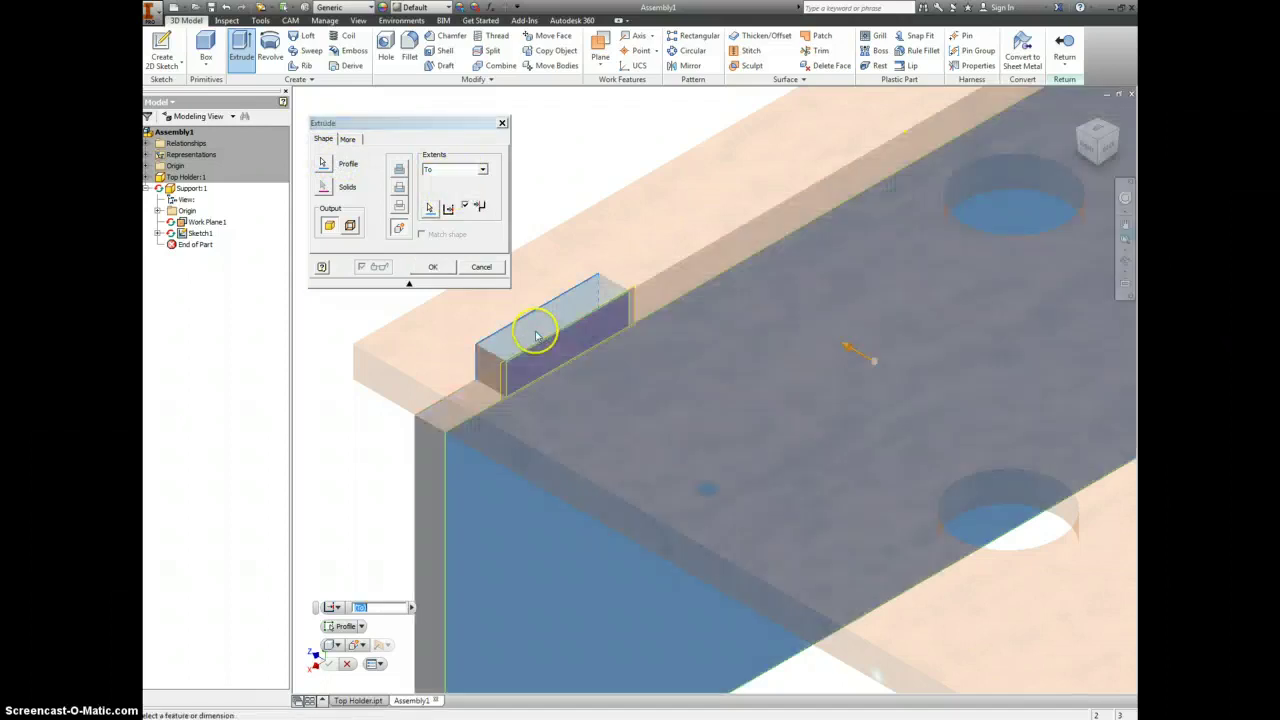
pyautogui.click(434, 267)
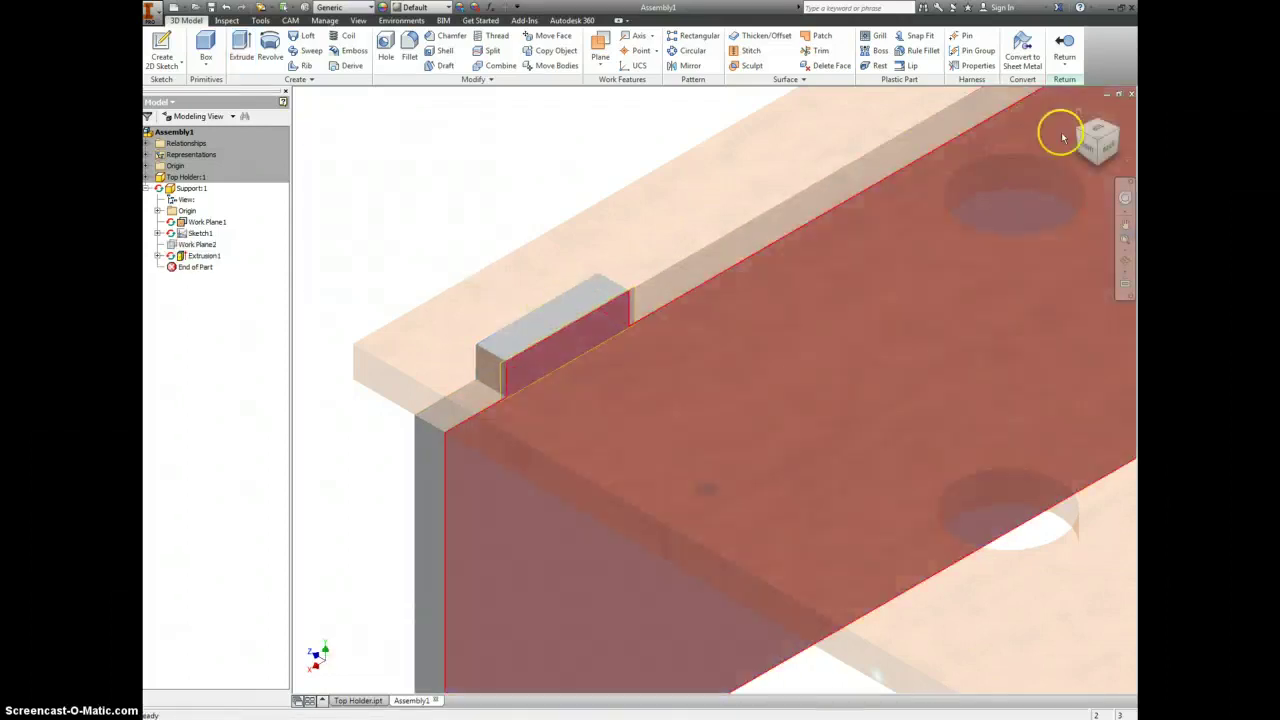
# Start a new 2D sketch on the large outer face of the Support plate.
pyautogui.click(1063, 137)
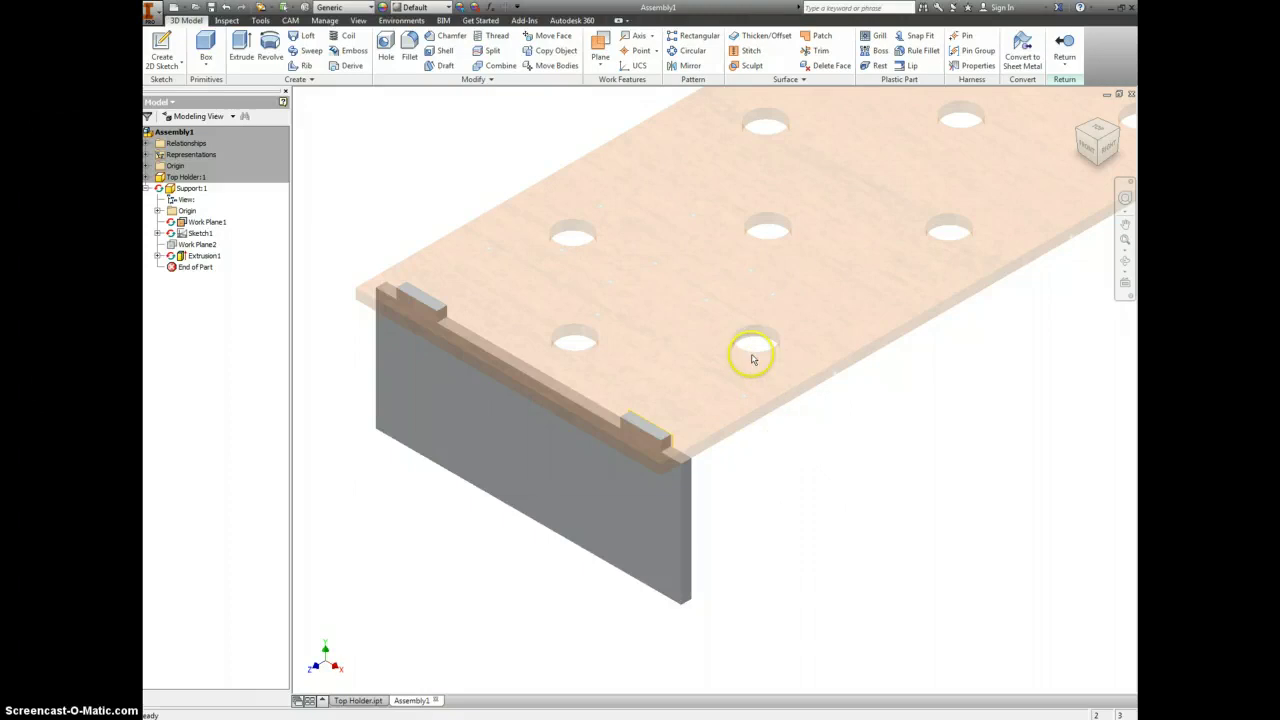
pyautogui.rightClick(612, 524)
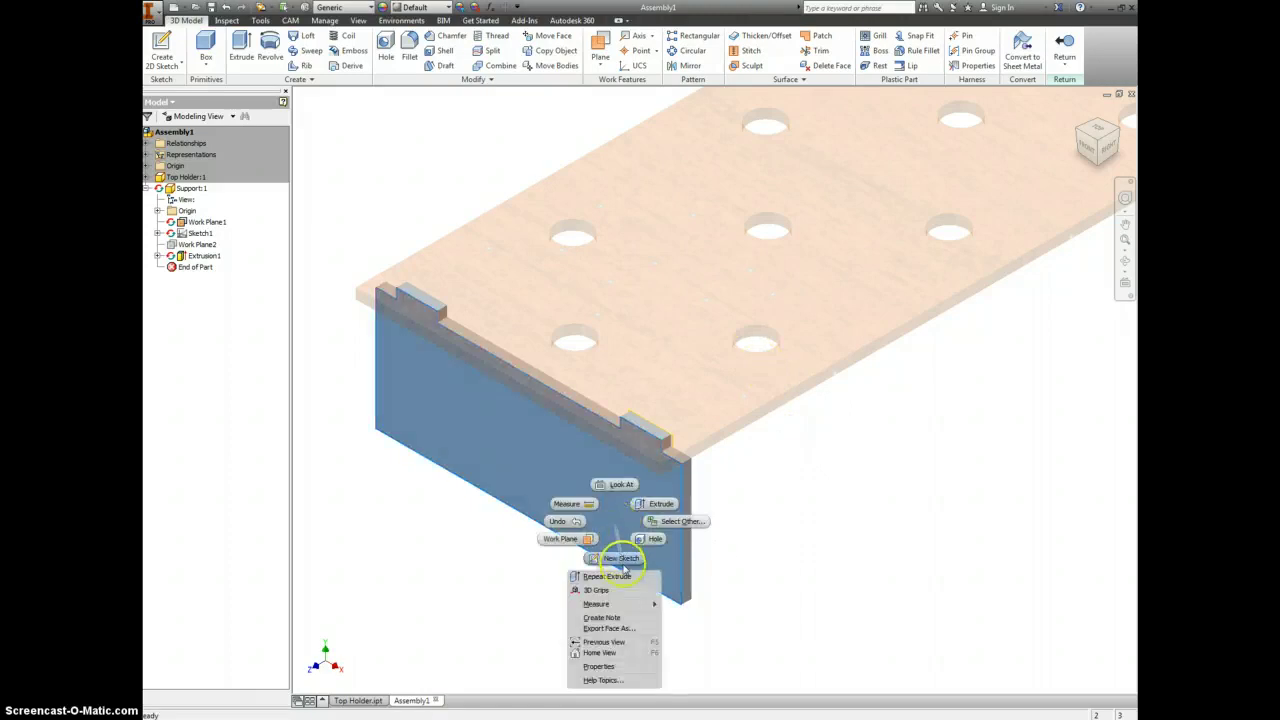
pyautogui.click(622, 569)
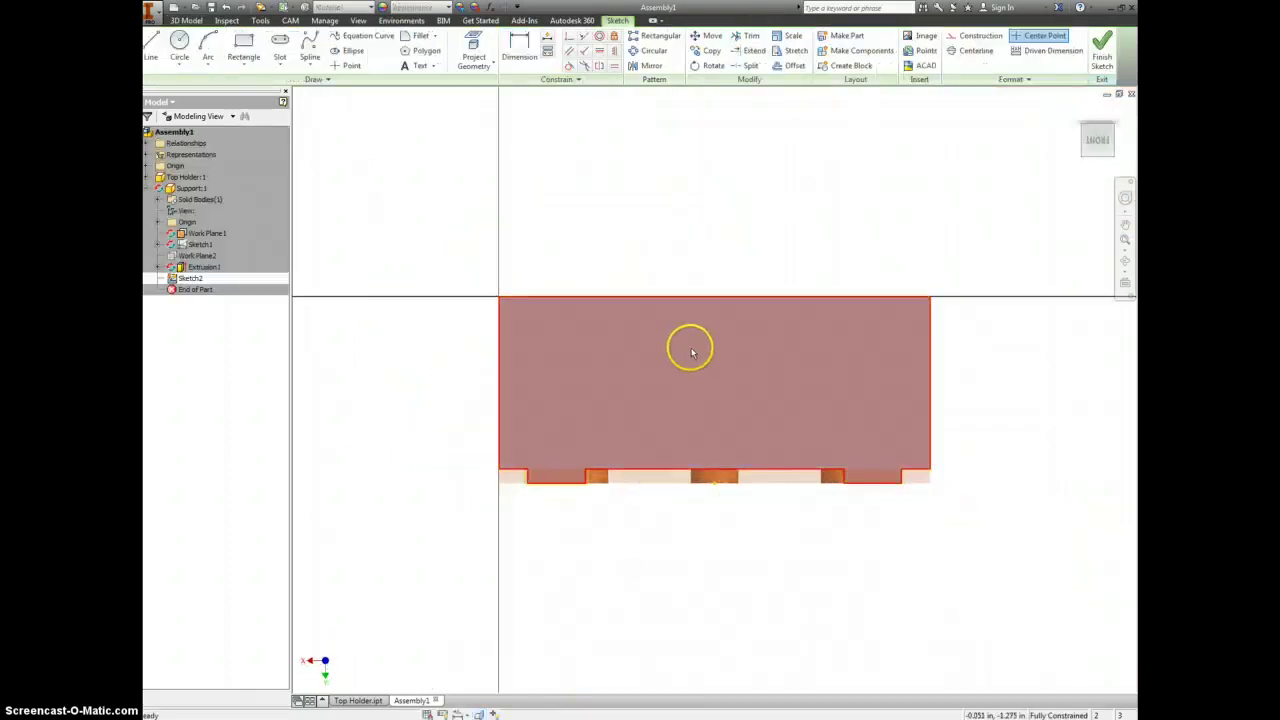
# Draw a circle centred on the midpoint of the Support's long edge opposite the tabs, reaching the plate's mid-height.
pyautogui.click(180, 40)
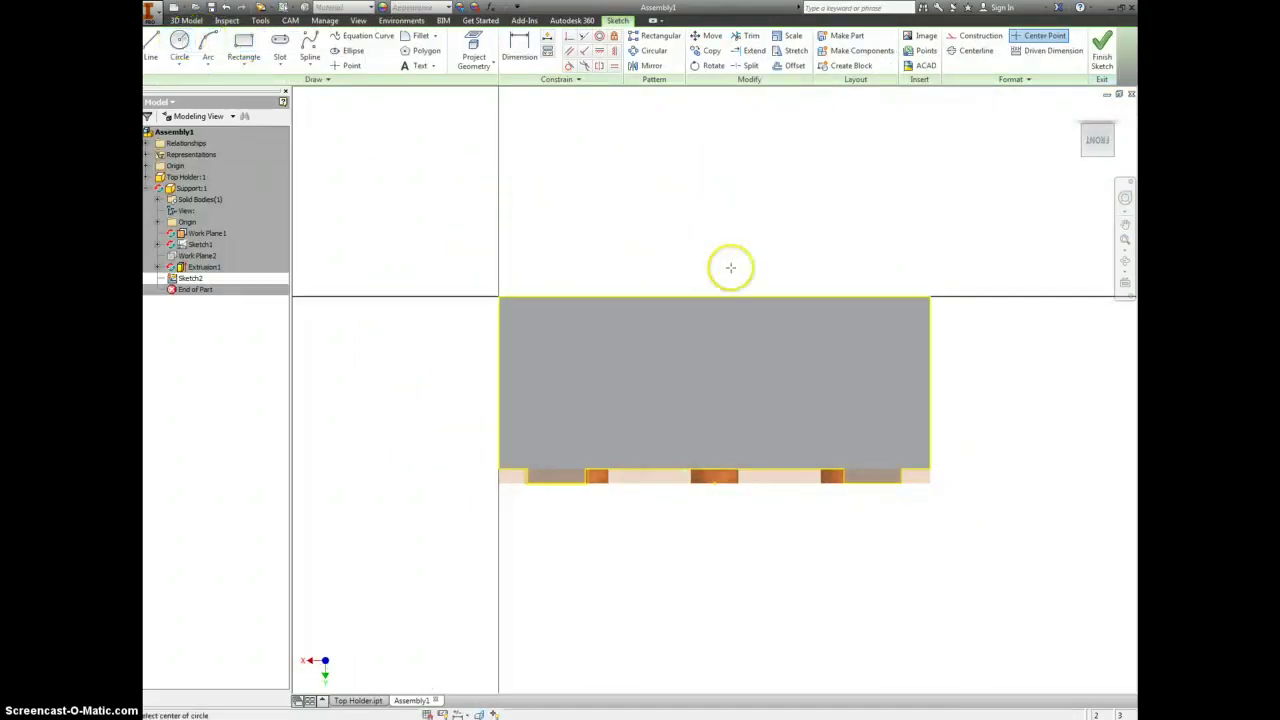
pyautogui.click(713, 295)
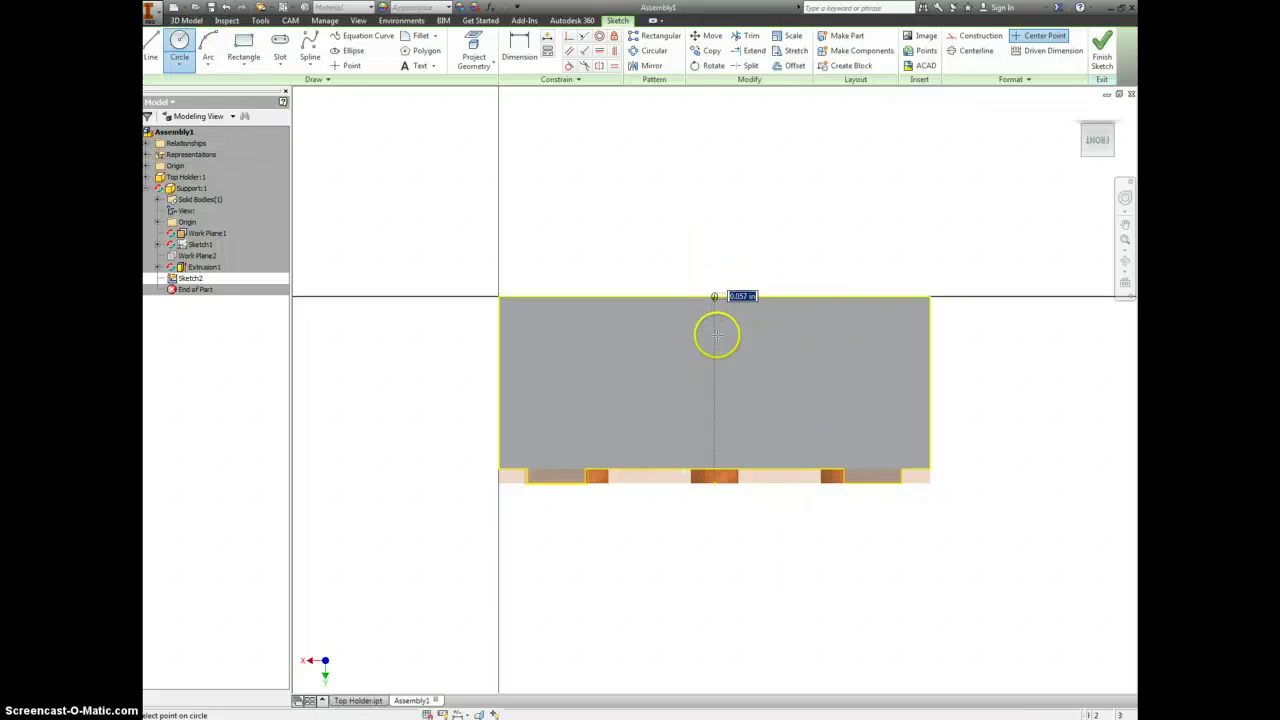
pyautogui.click(713, 381)
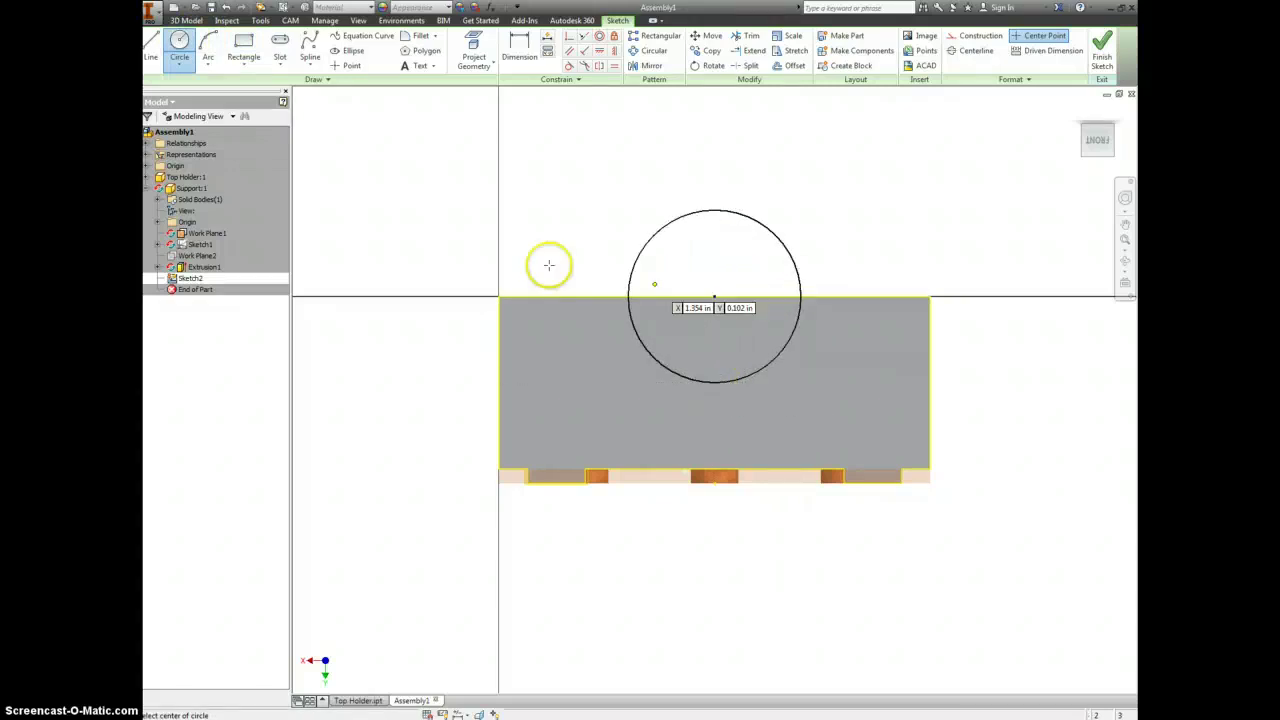
# Draw a 1.5 in diameter circle on the midpoint of each short side edge, passing through the plate's corner, and return to the home view.
pyautogui.click(499, 381)
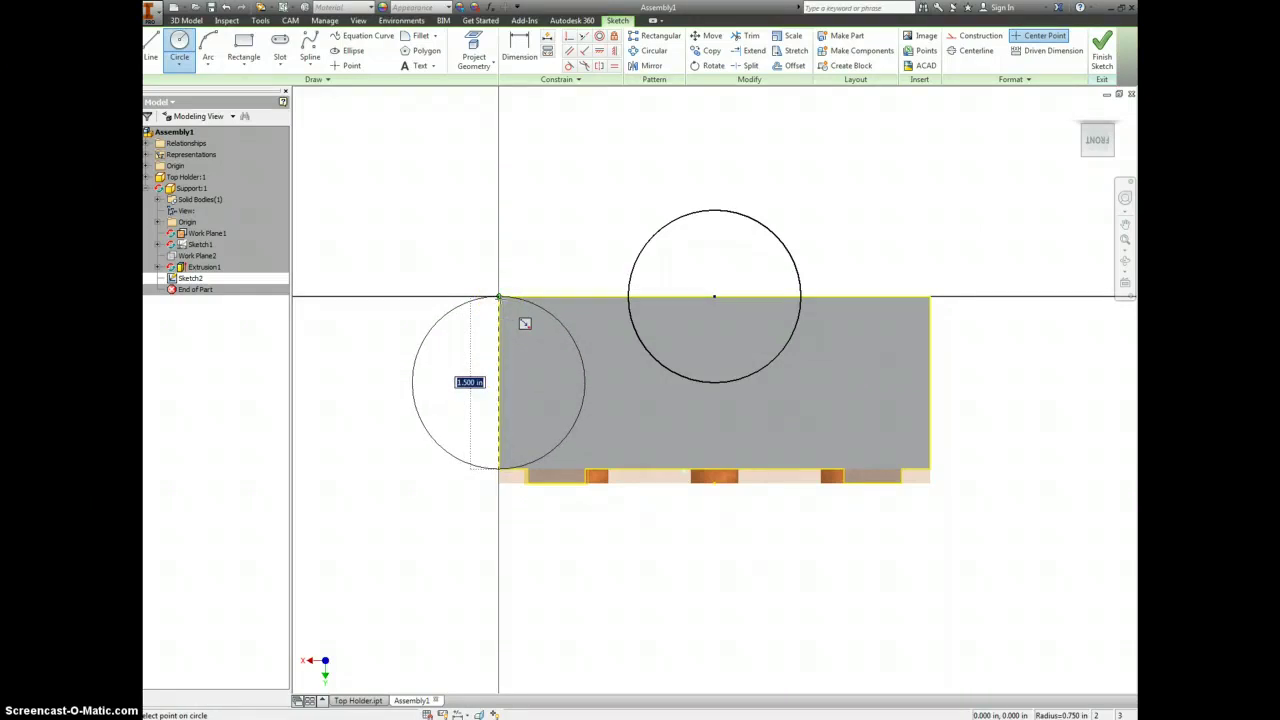
pyautogui.click(500, 298)
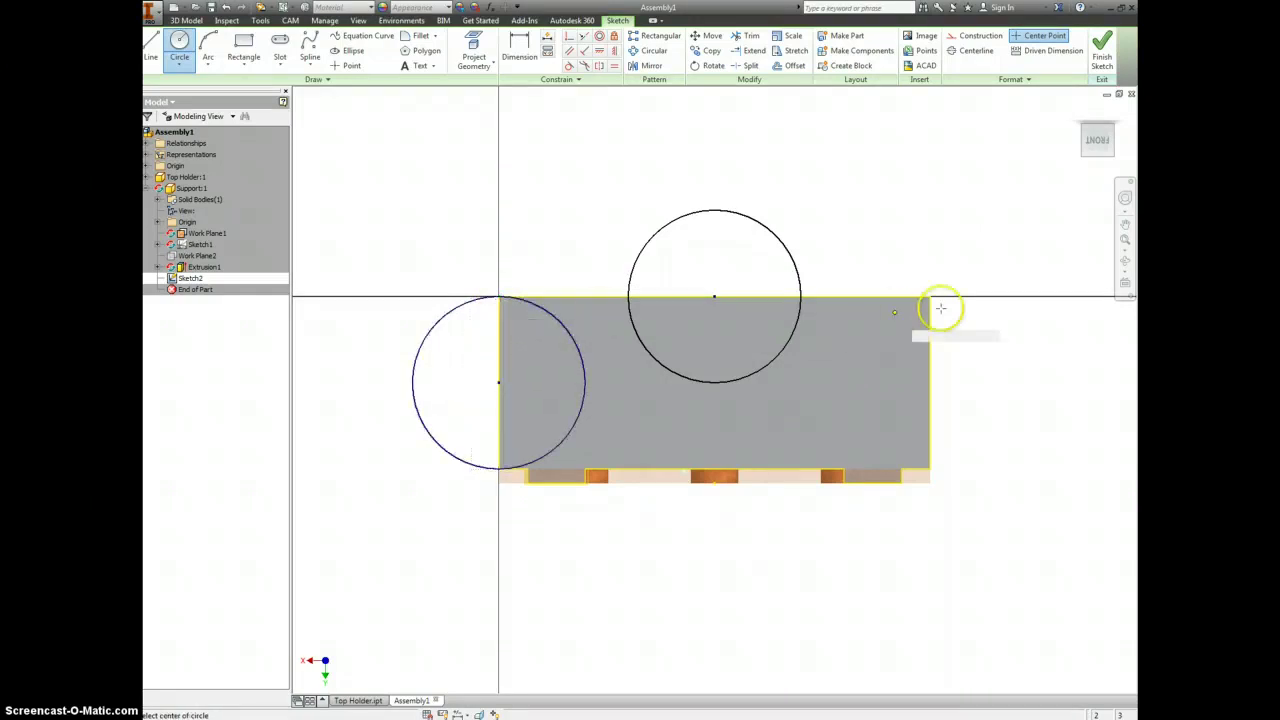
pyautogui.click(930, 381)
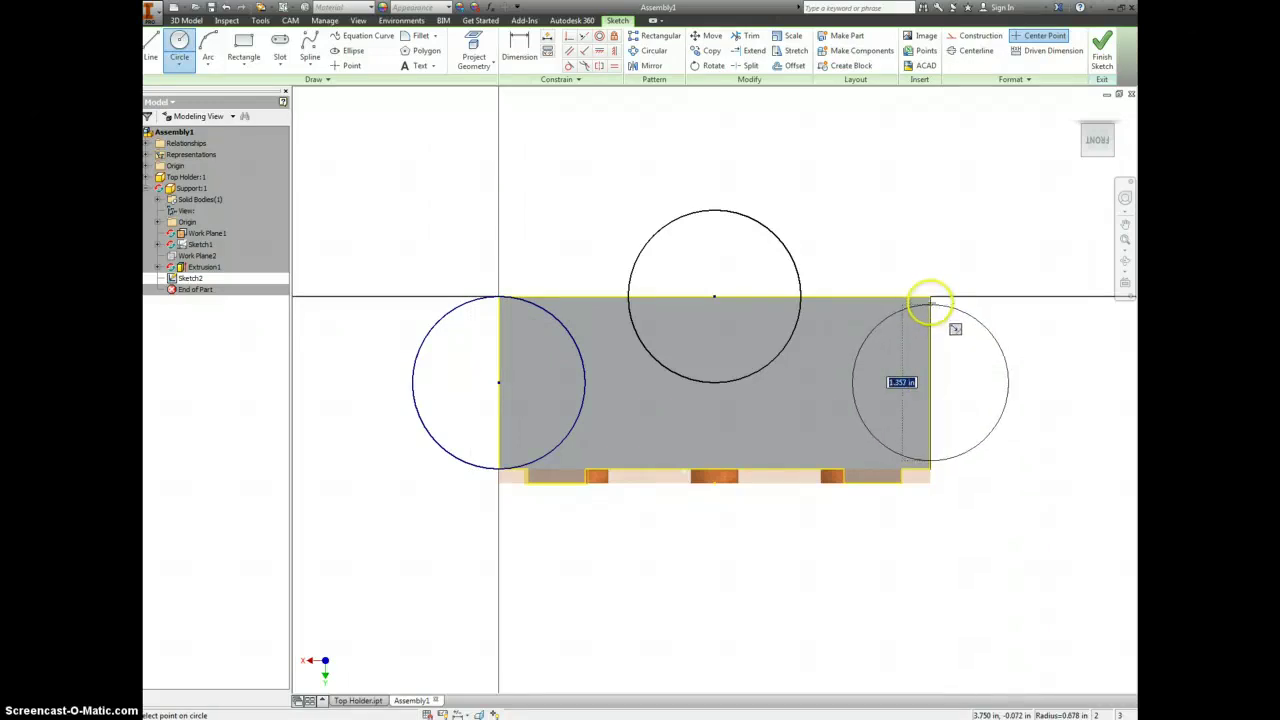
pyautogui.click(930, 296)
pyautogui.press('F6')
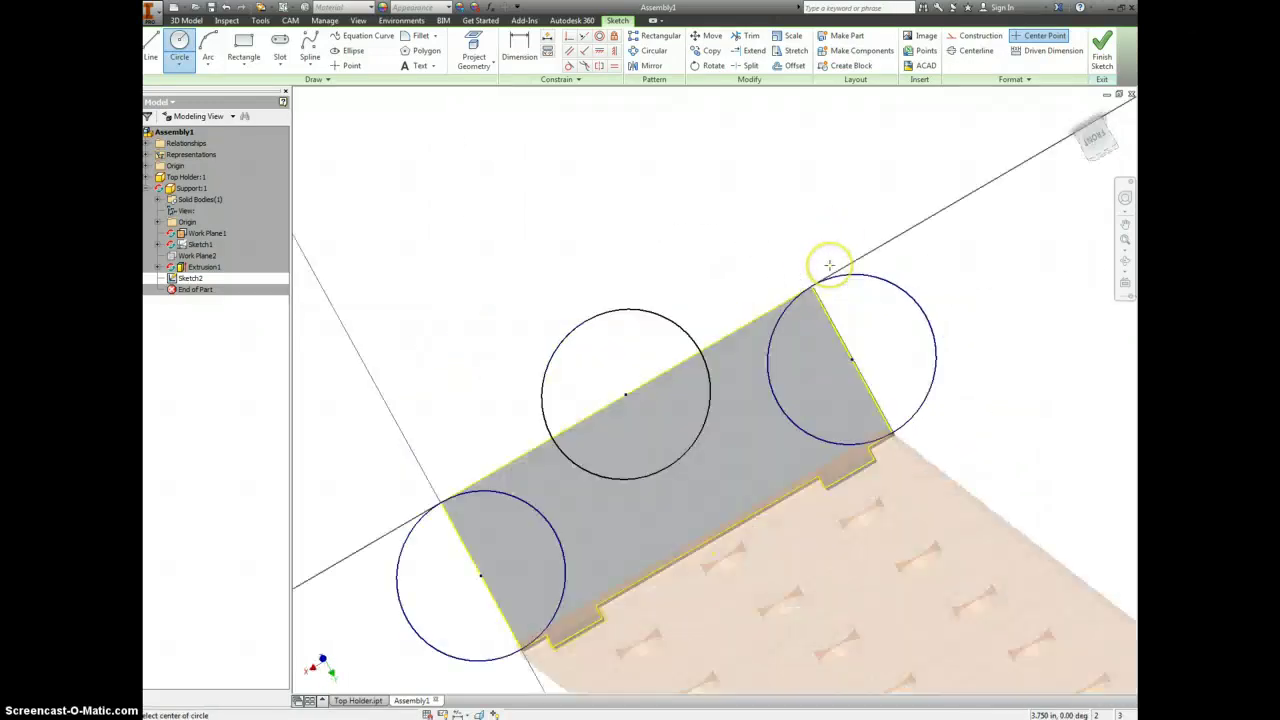
# Extrude the three circles as a cut through the Support plate with the All extent, reversing the direction into the plate.
pyautogui.press('e')
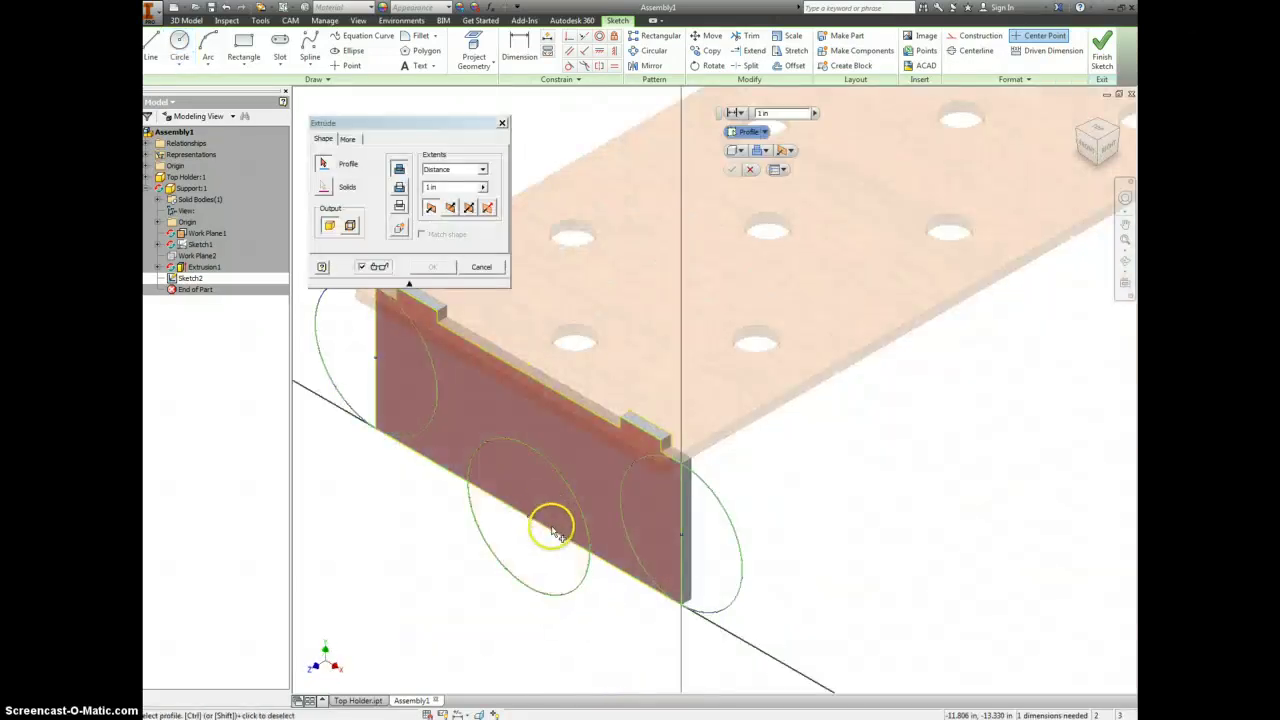
pyautogui.click(546, 535)
pyautogui.click(362, 378)
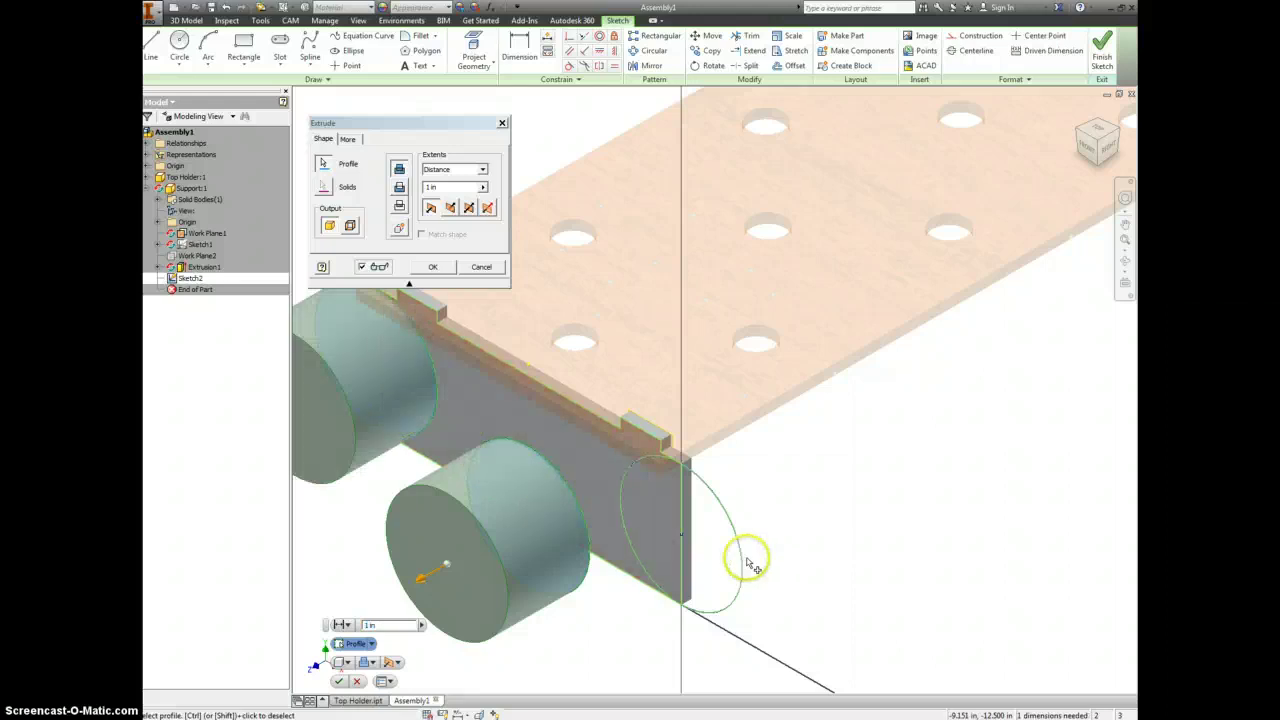
pyautogui.click(746, 556)
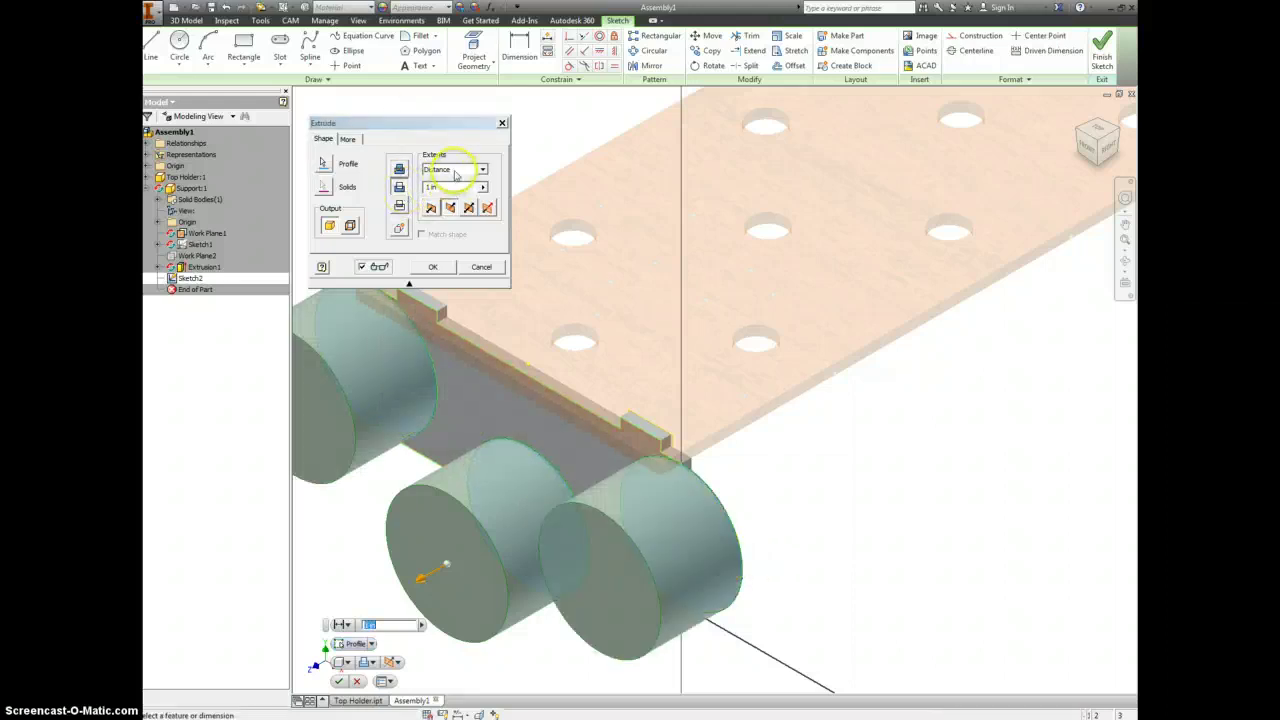
pyautogui.click(450, 207)
pyautogui.click(455, 169)
pyautogui.click(450, 212)
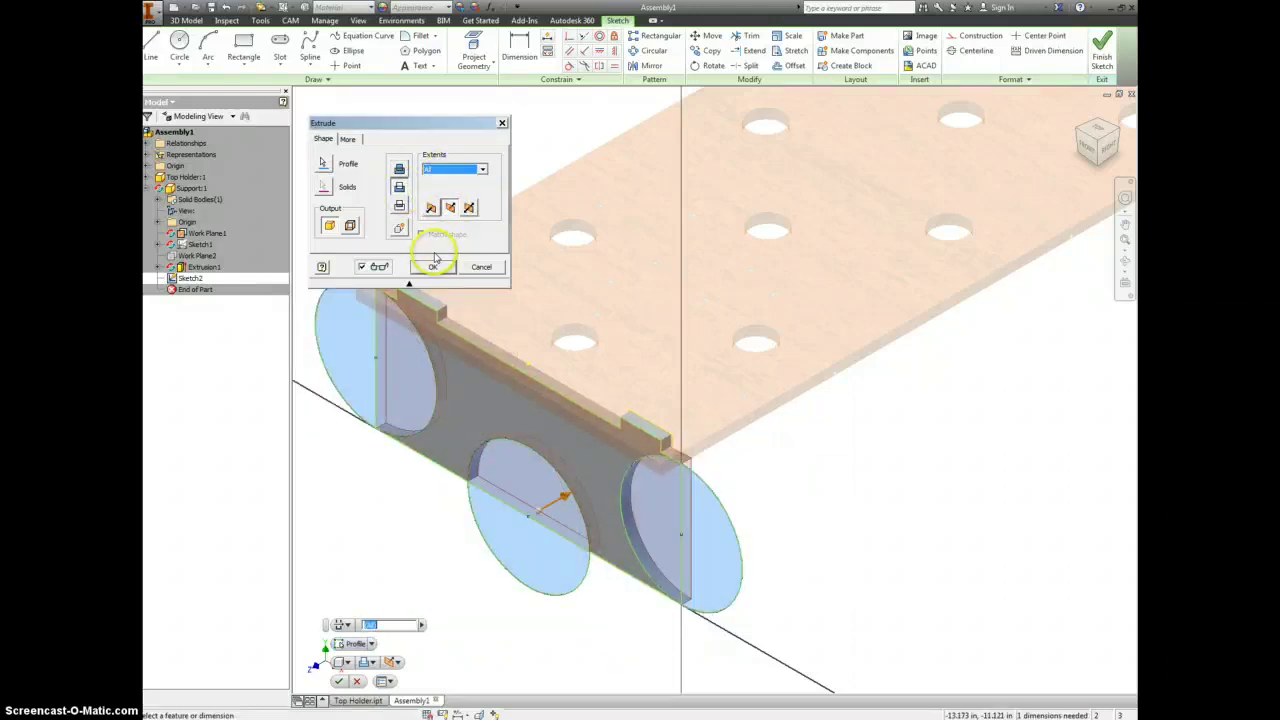
pyautogui.click(432, 266)
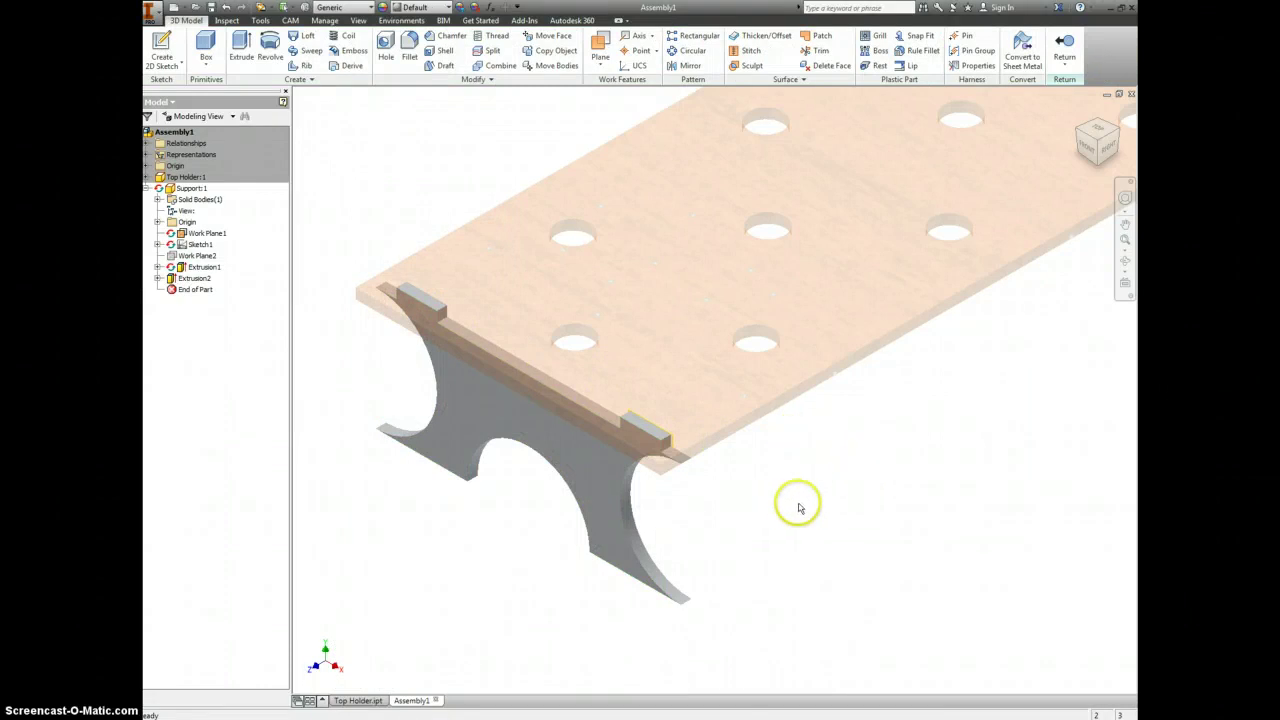
# Return to the assembly and reopen the Support part for in-place editing.
pyautogui.click(1065, 47)
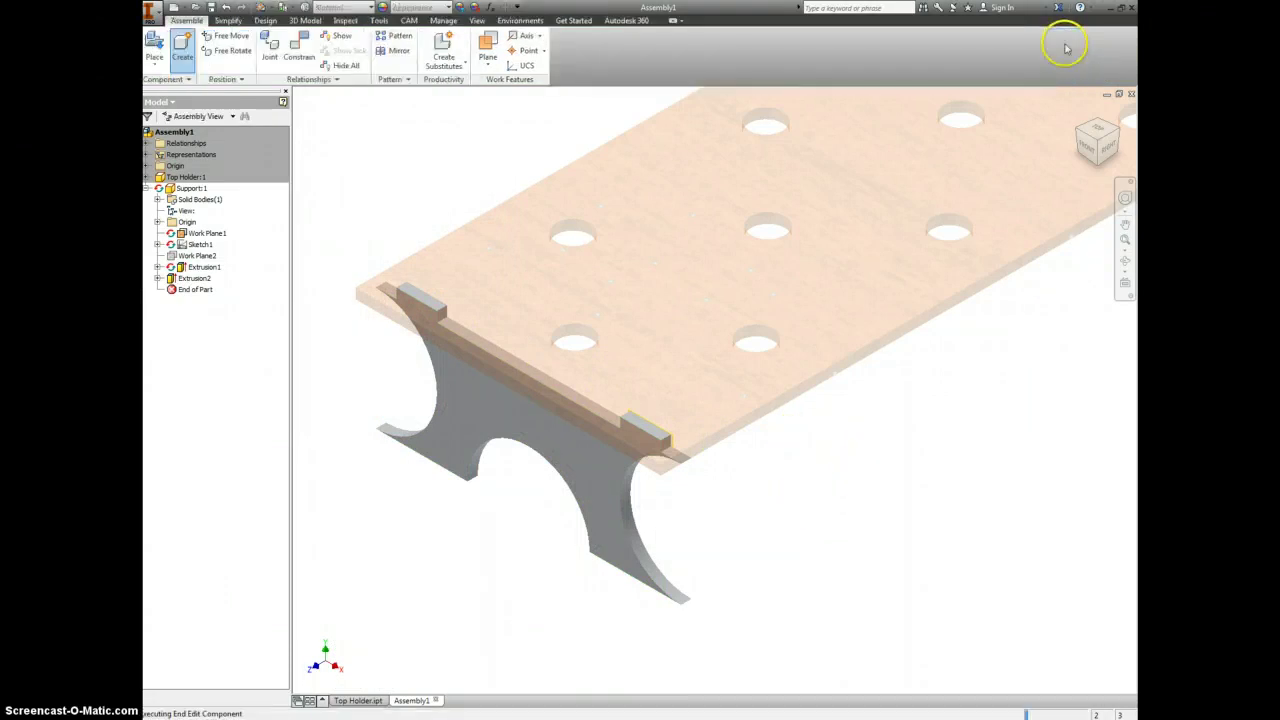
pyautogui.click(523, 448)
pyautogui.doubleClick(525, 440)
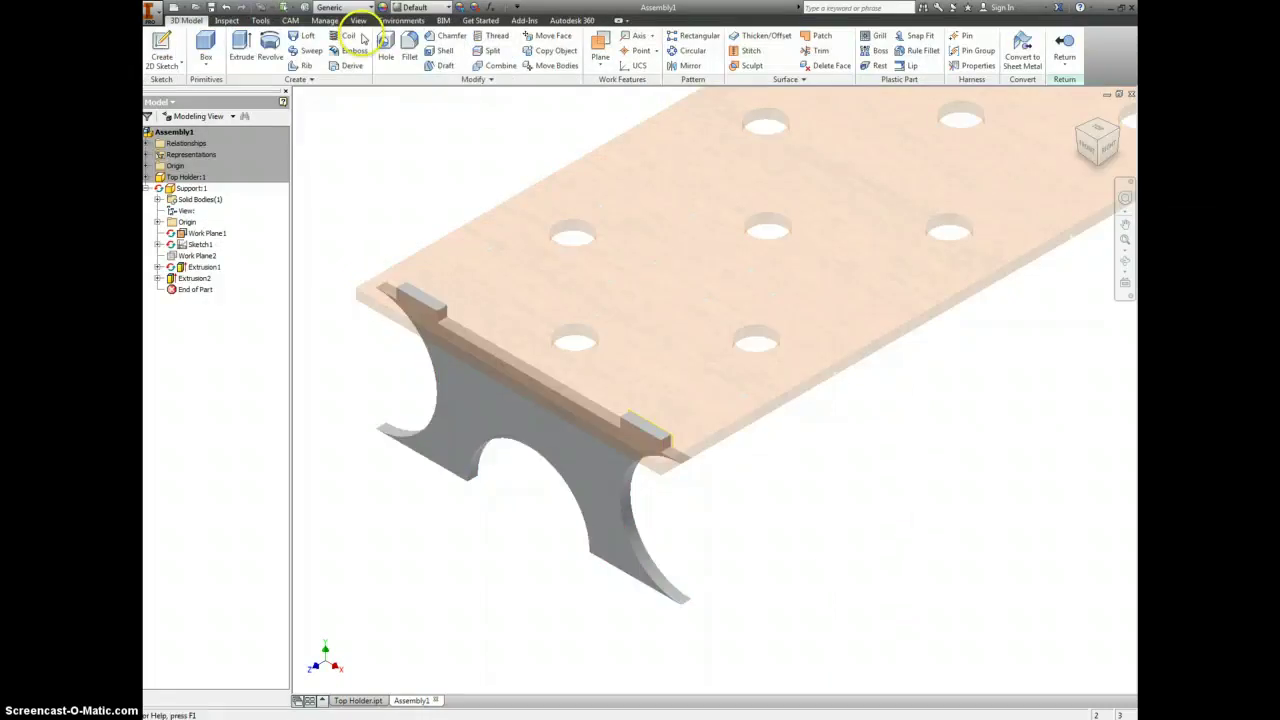
pyautogui.click(150, 12)
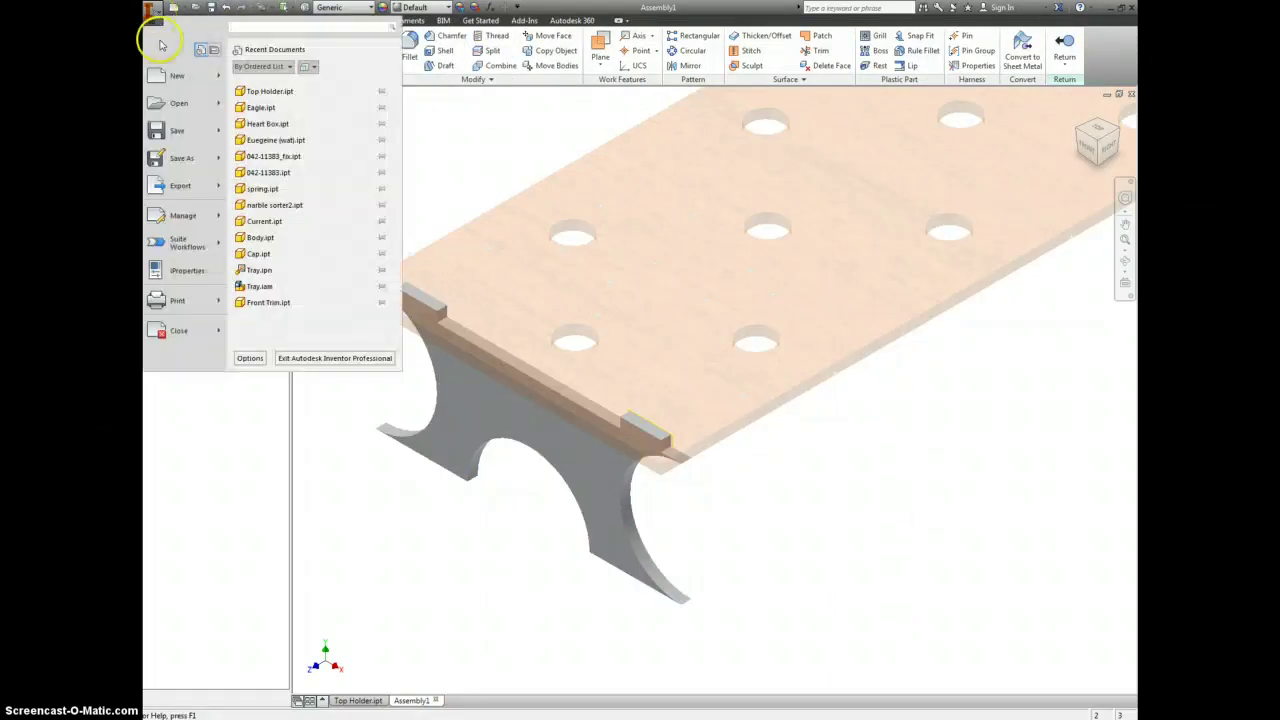
pyautogui.click(183, 166)
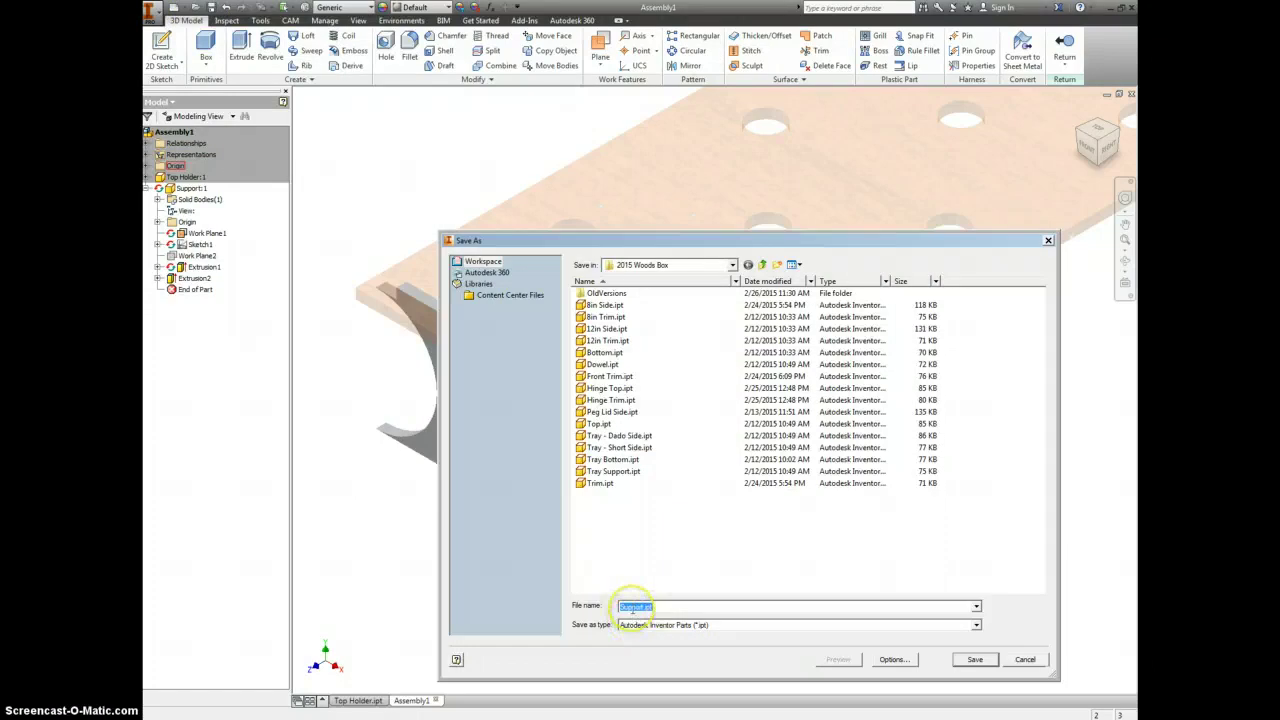
pyautogui.click(733, 265)
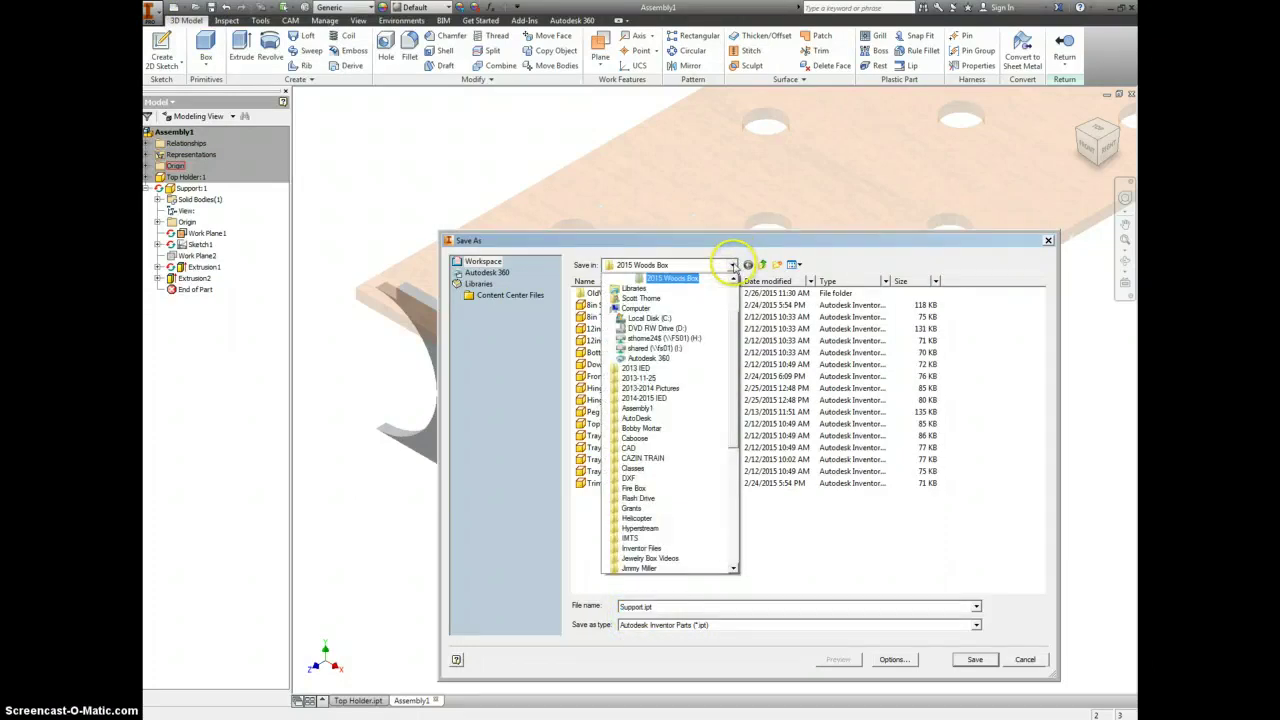
pyautogui.click(733, 265)
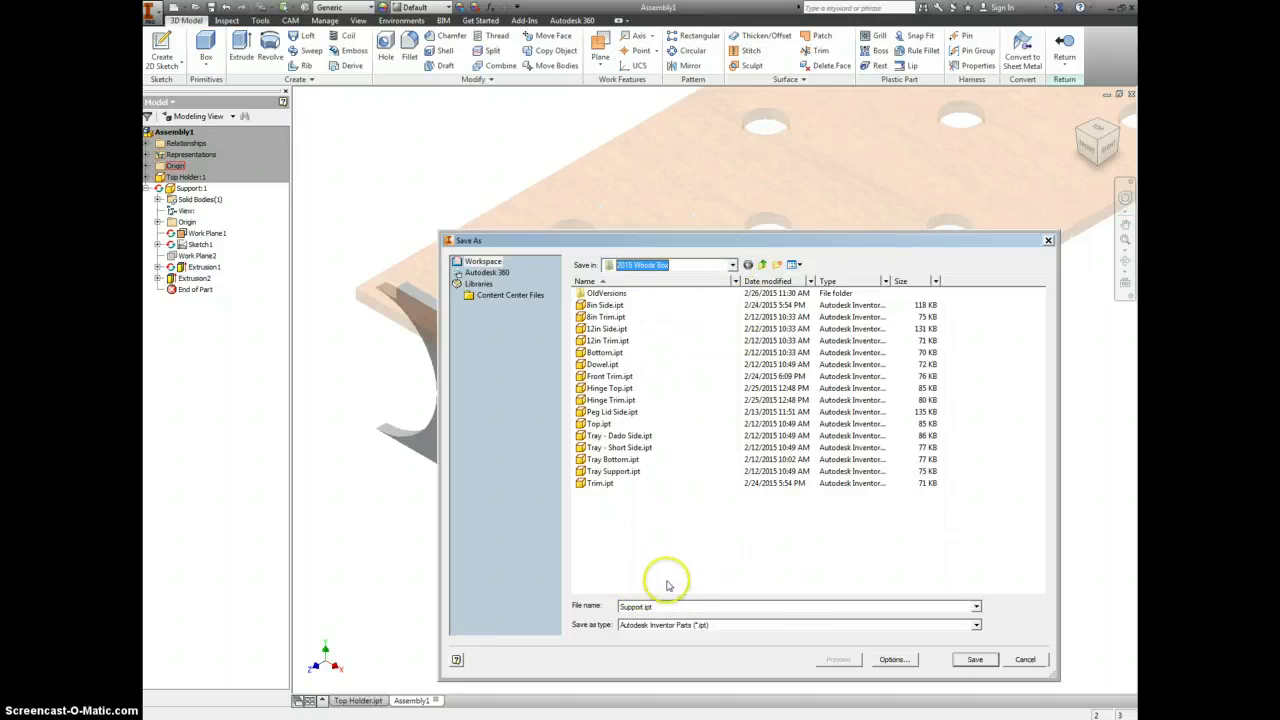
pyautogui.click(1038, 661)
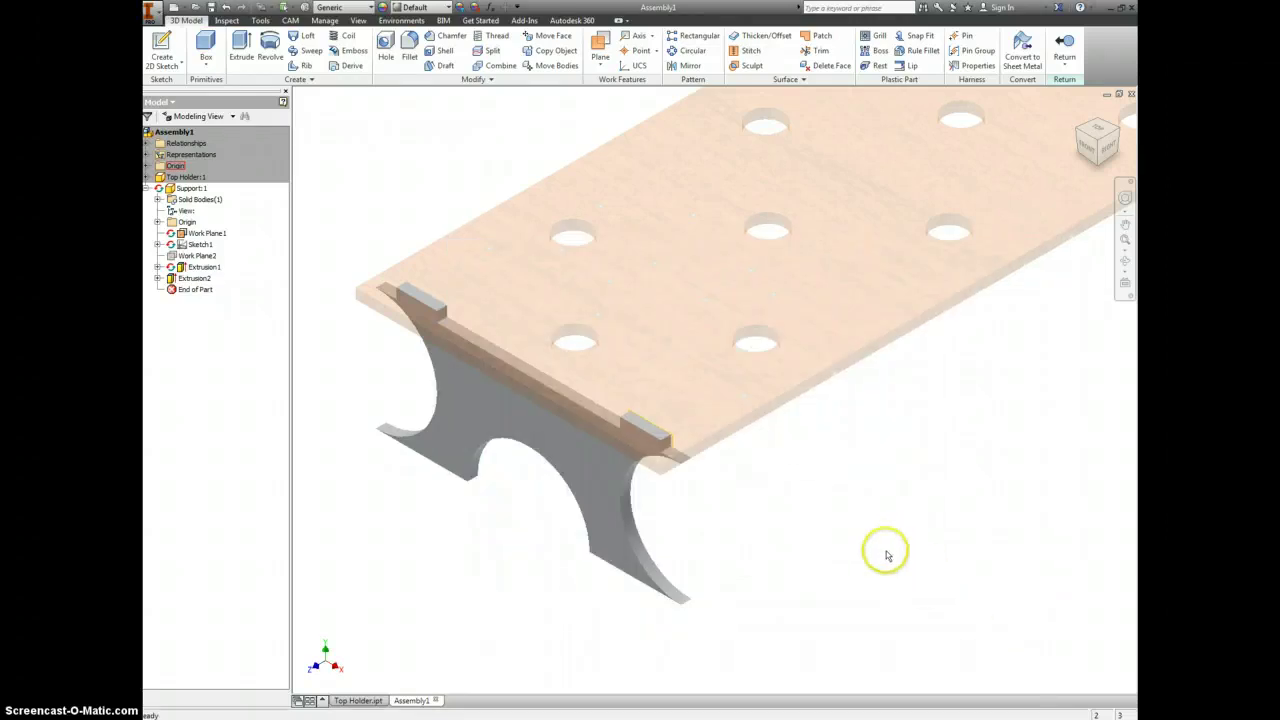